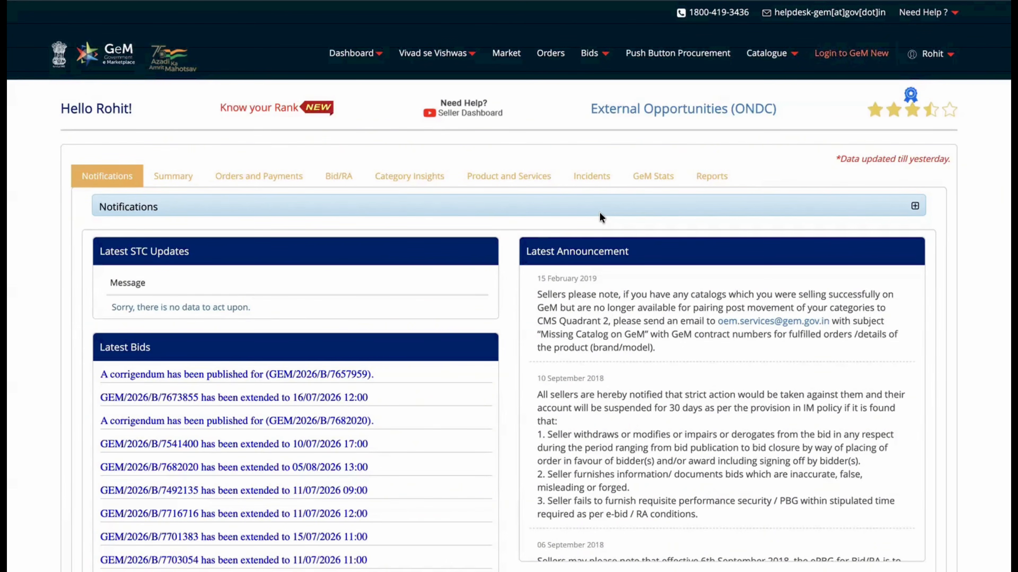
Search the GeM marketplace for 'table' and browse the matching category results.
click(515, 54)
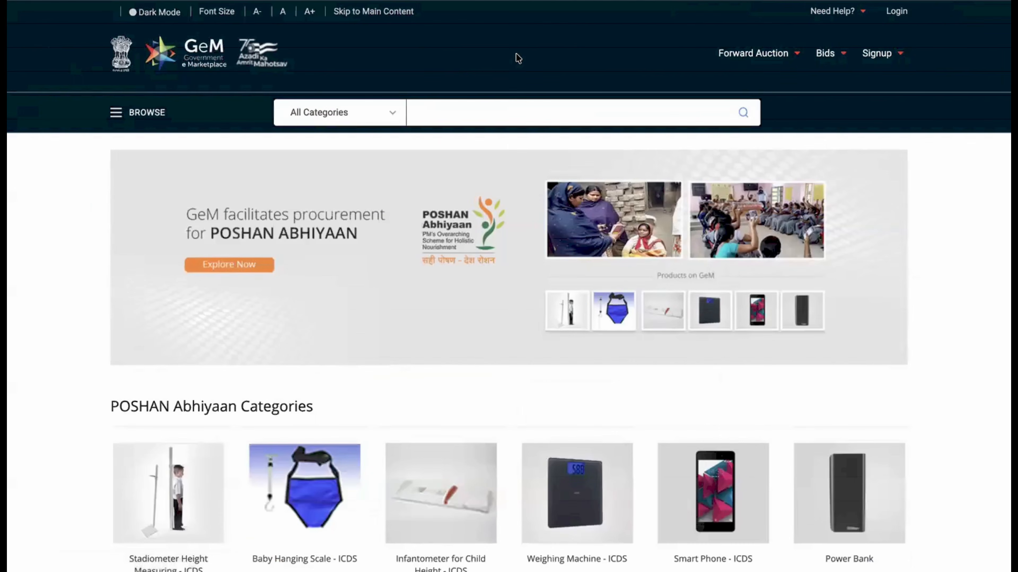
click(473, 118)
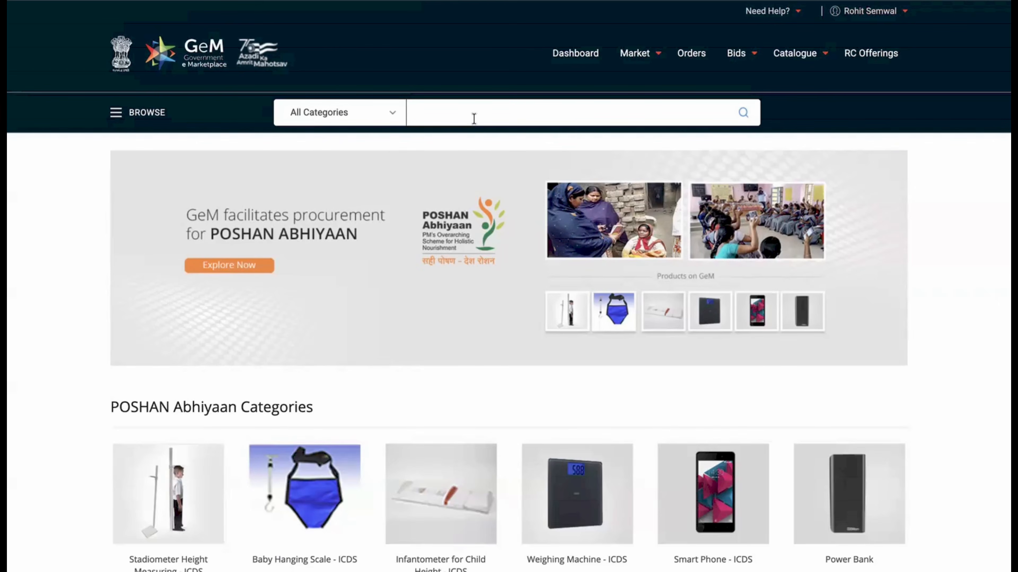
text(table)
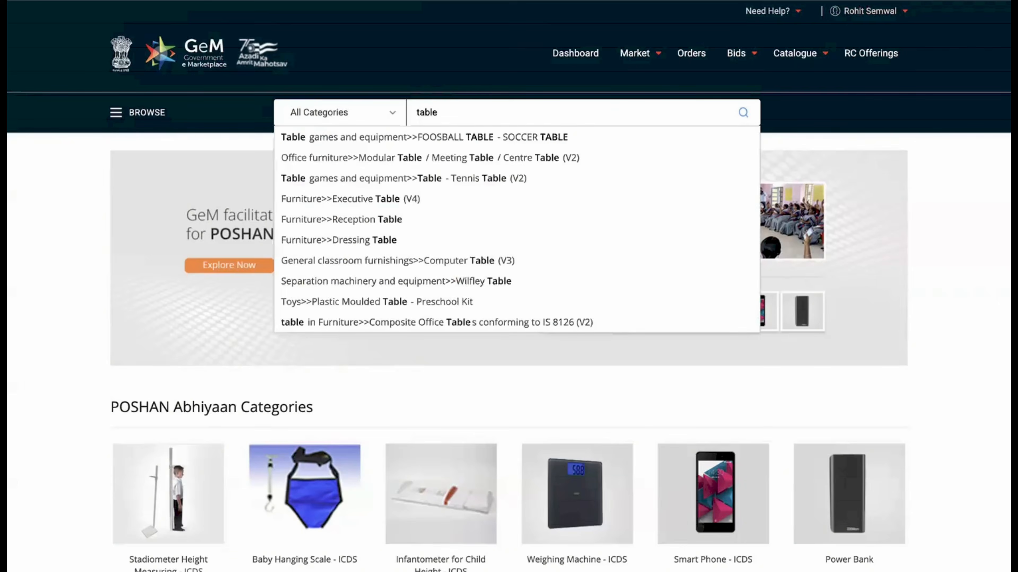
key(Return)
scroll(493, 200, down, 3)
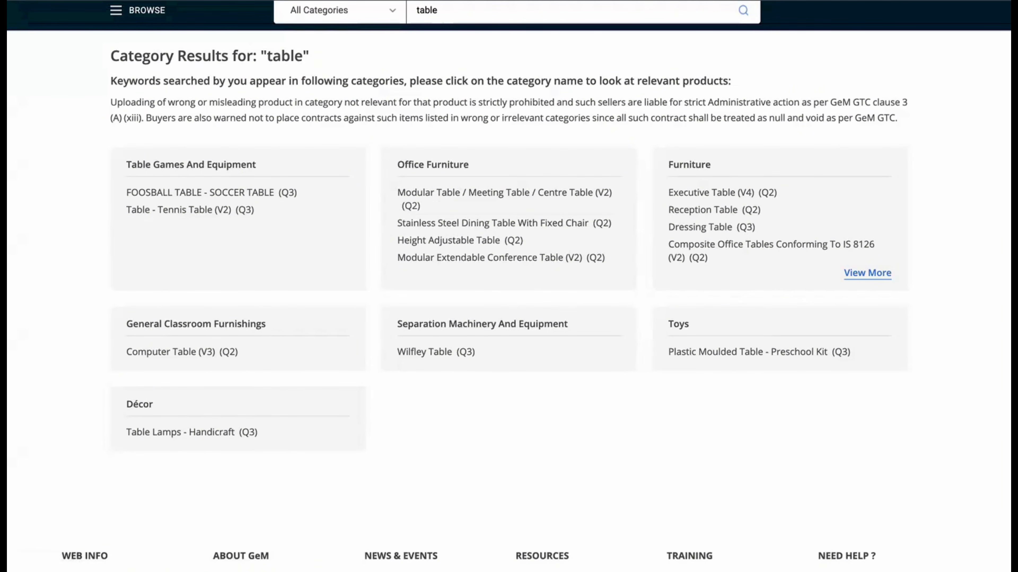
Open the Table - Tennis Table (V2) category with its 45 products.
click(472, 1)
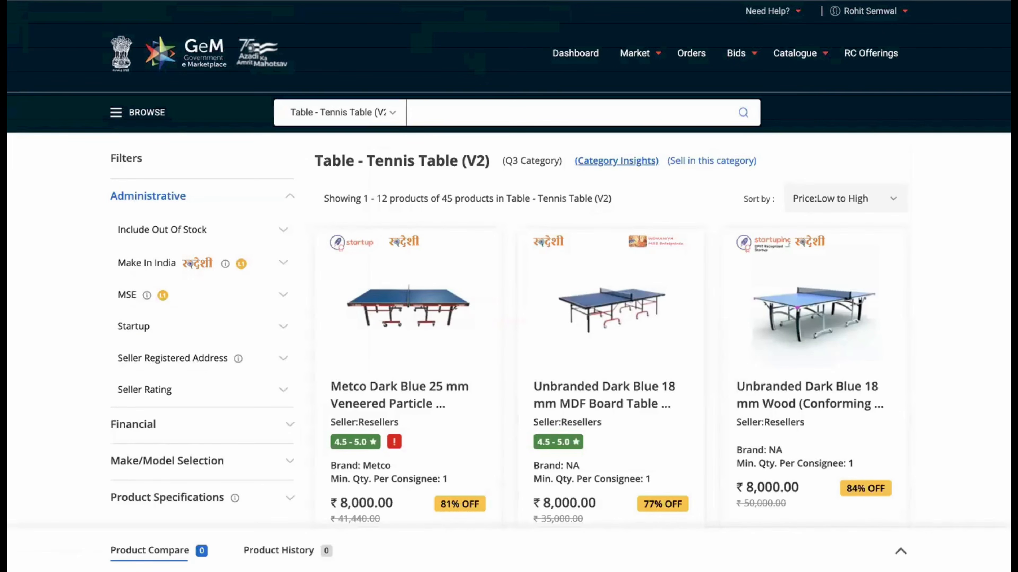
scroll(969, 303, down, 2)
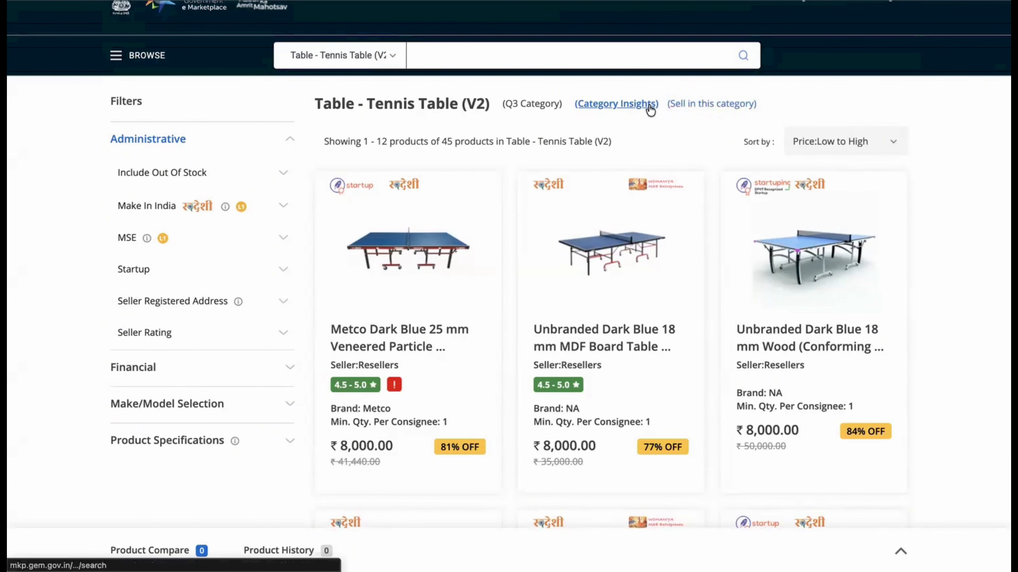
Start selling a new product in the Table - Tennis Table (V2) category.
click(696, 111)
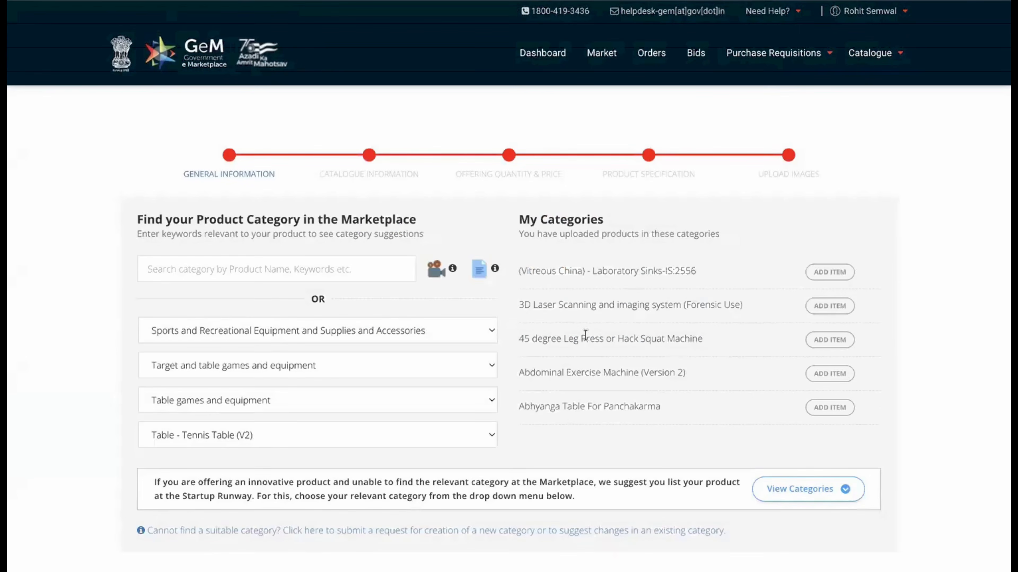
scroll(836, 341, down, 5)
scroll(969, 340, down, 10)
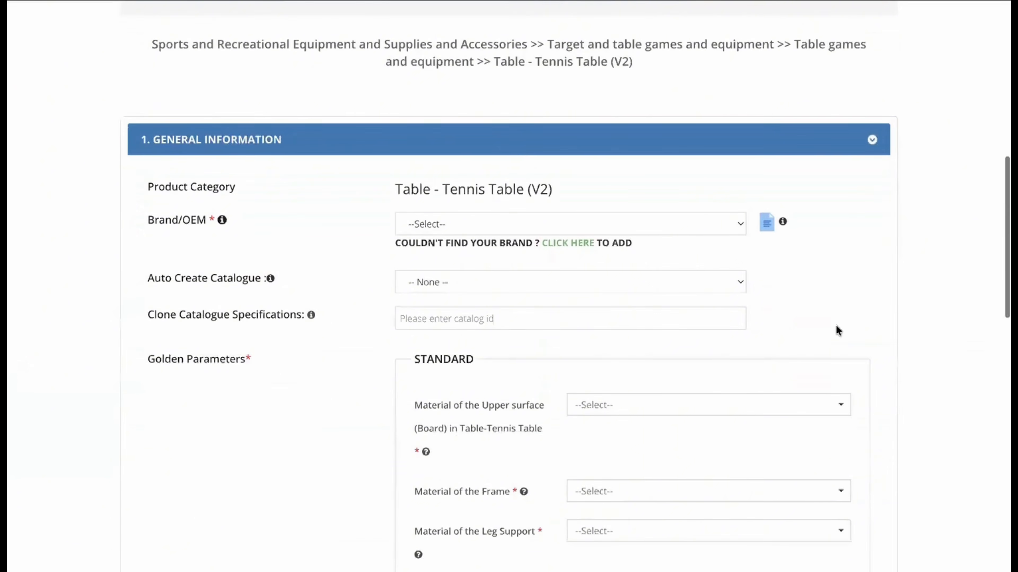
Set the Brand/OEM to Unbranded, dismissing the new-brand request form.
click(454, 224)
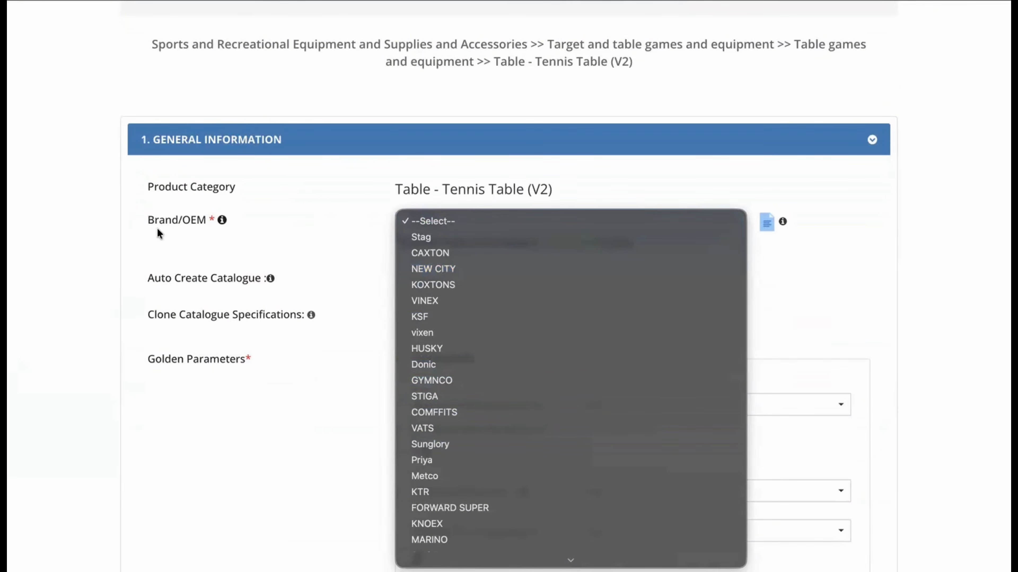
click(431, 217)
click(459, 225)
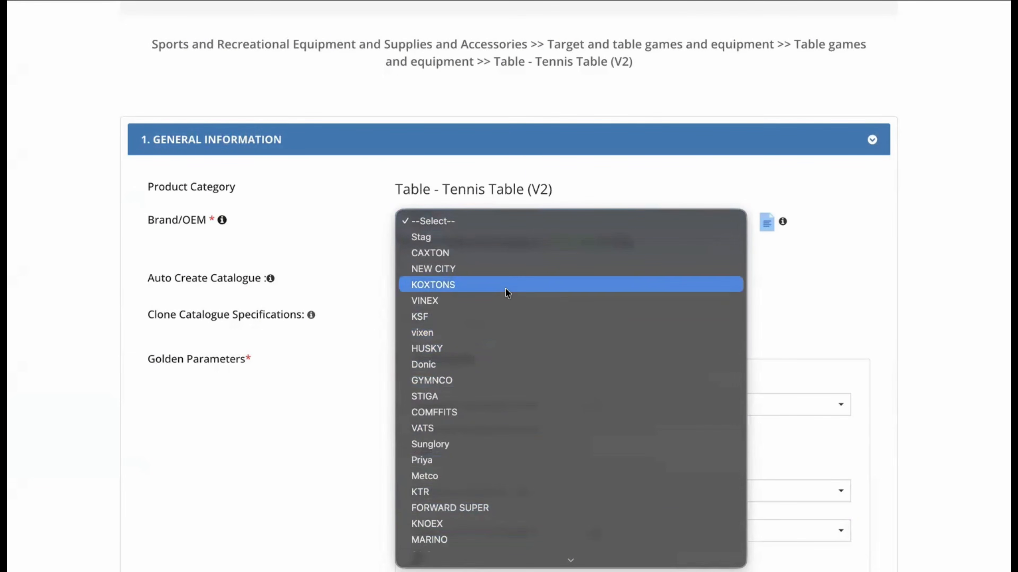
scroll(518, 445, down, 10)
scroll(521, 441, down, 10)
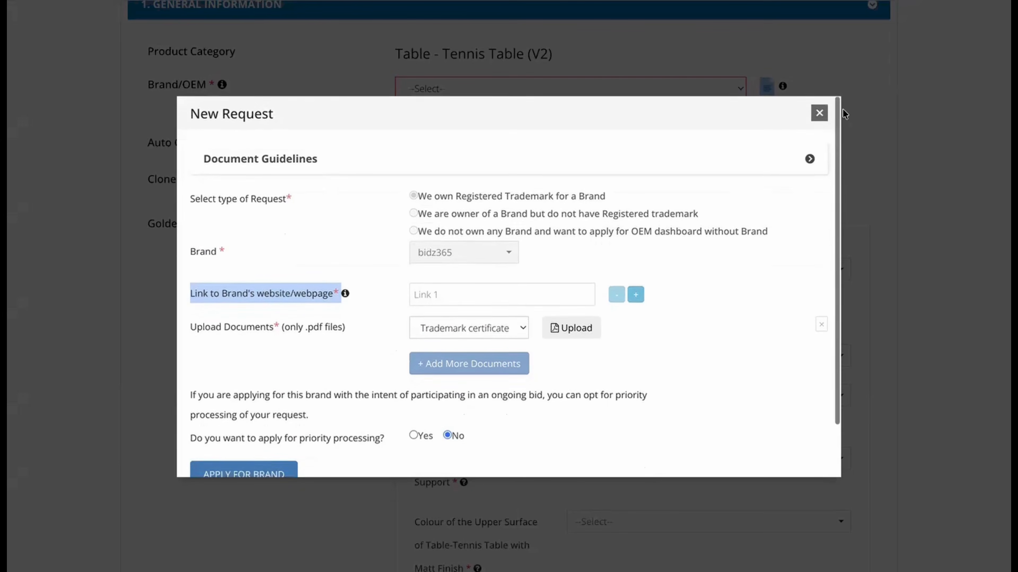
click(820, 111)
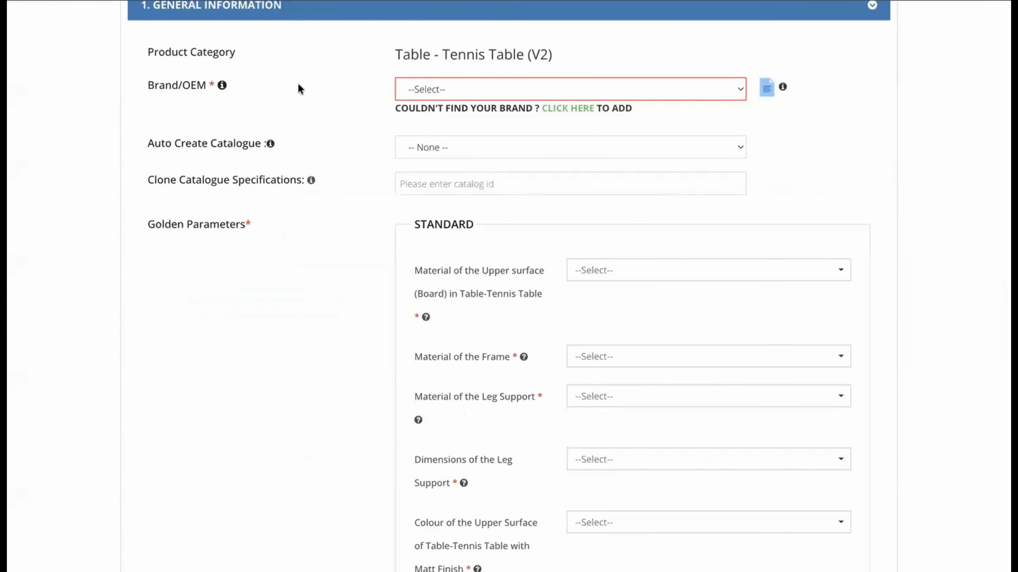
click(441, 86)
scroll(503, 192, down, 15)
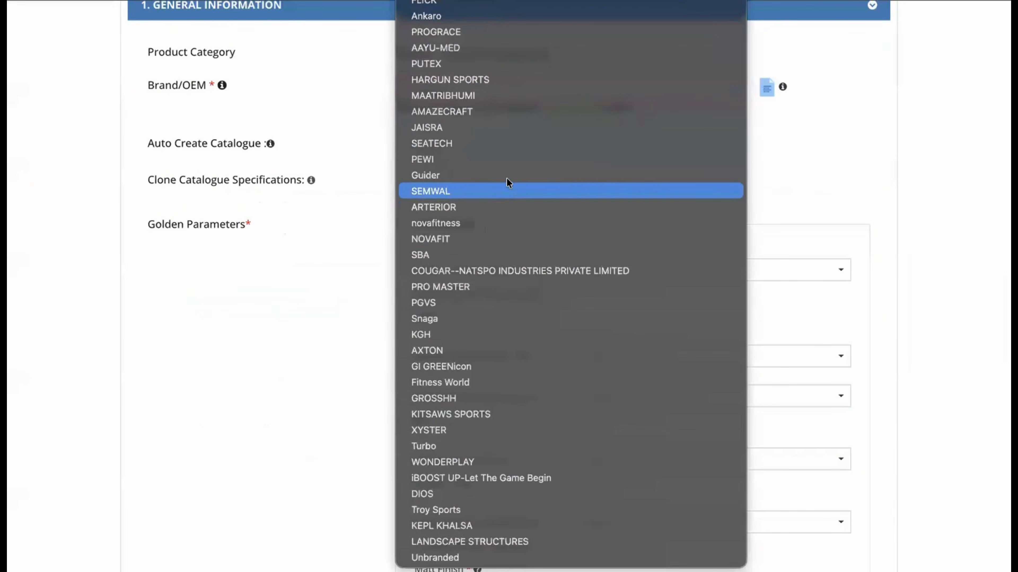
click(441, 558)
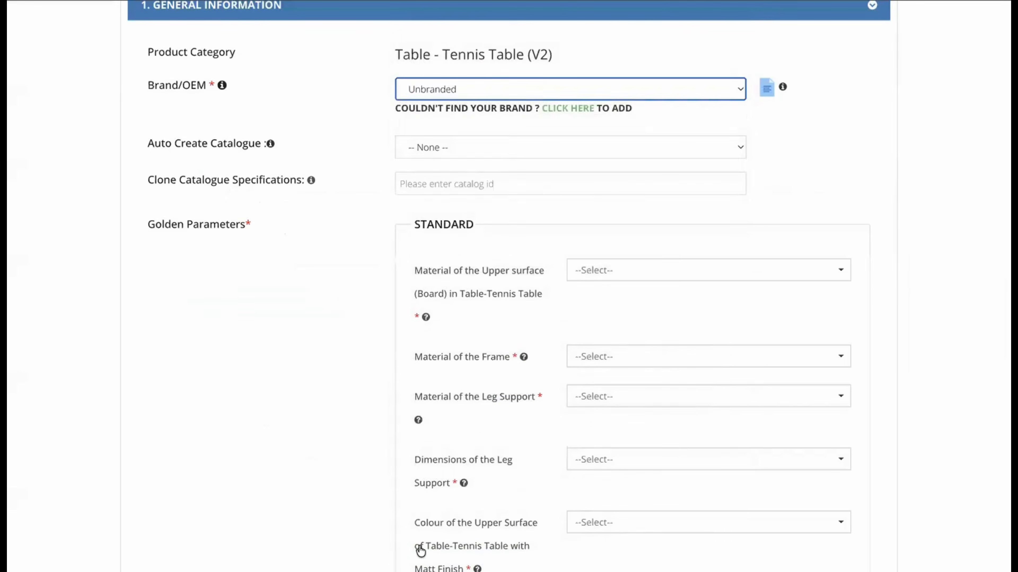
Set the board material to MDF Board and the frame material to Alloy Steel.
scroll(436, 420, down, 3)
scroll(436, 417, down, 2)
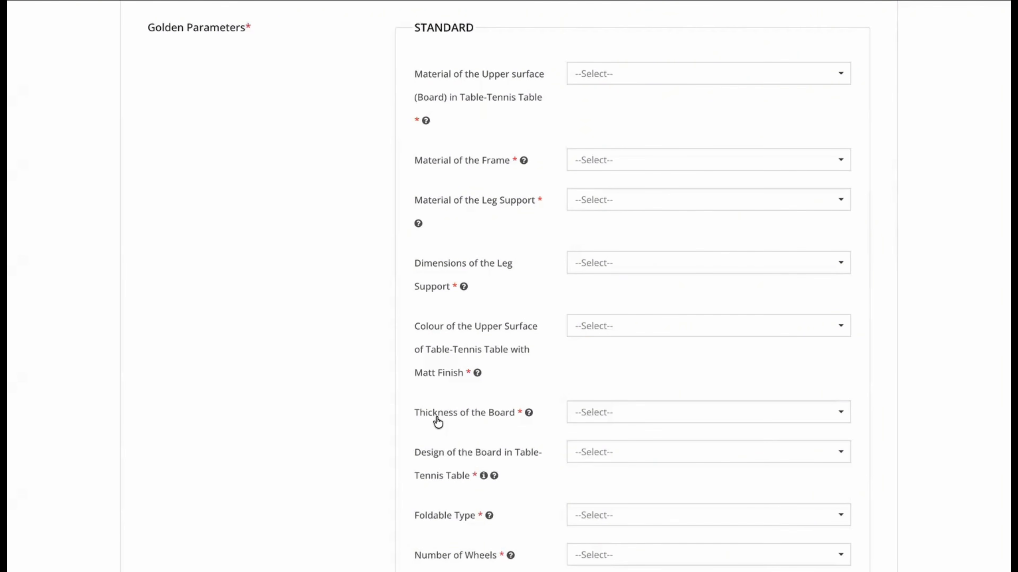
click(642, 78)
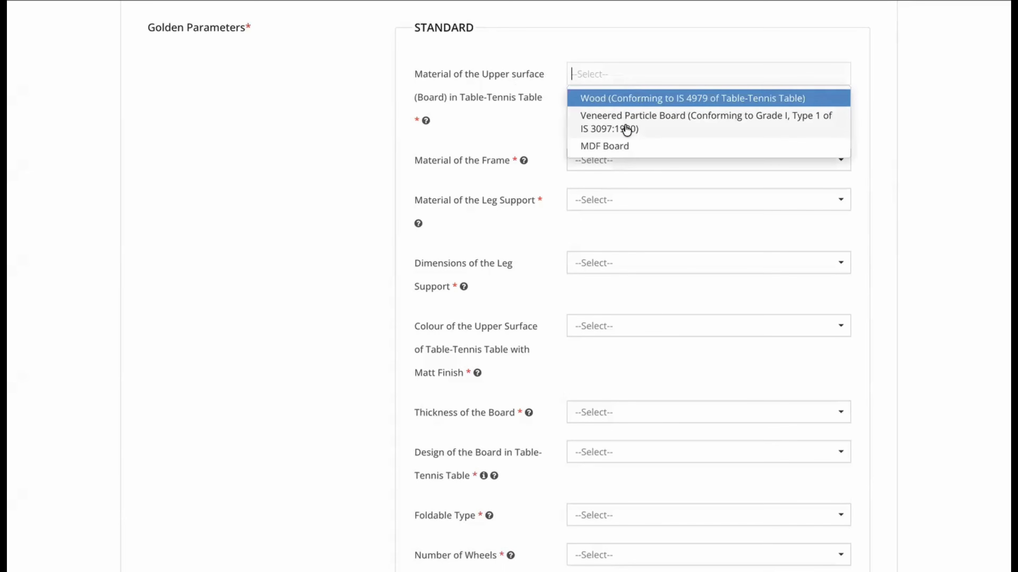
click(621, 145)
click(622, 161)
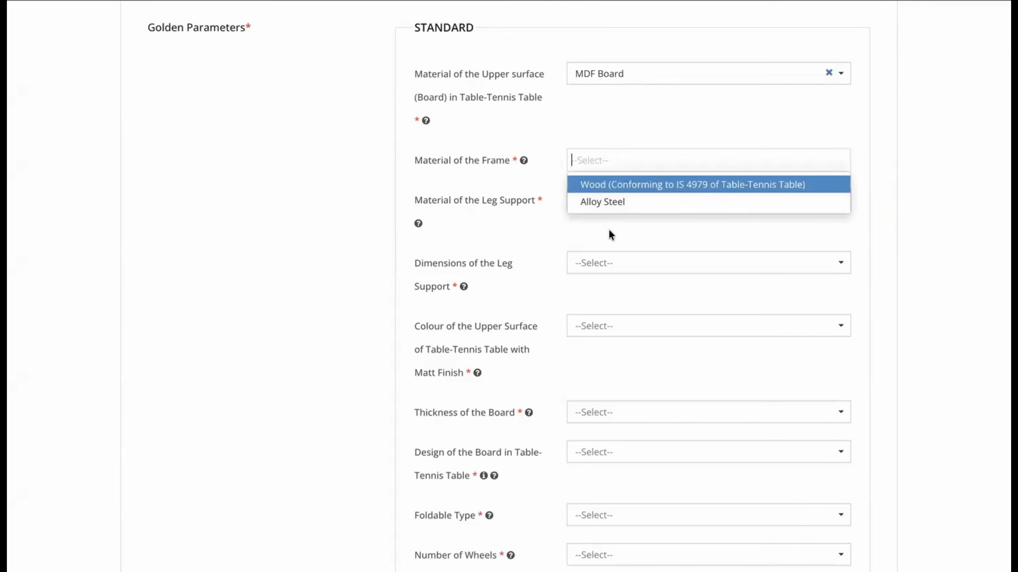
click(613, 203)
scroll(615, 207, down, 3)
Set leg support to Alloy Steel, 50 mm x 25 mm, and surface colour Dark Blue.
click(614, 84)
click(614, 119)
click(625, 141)
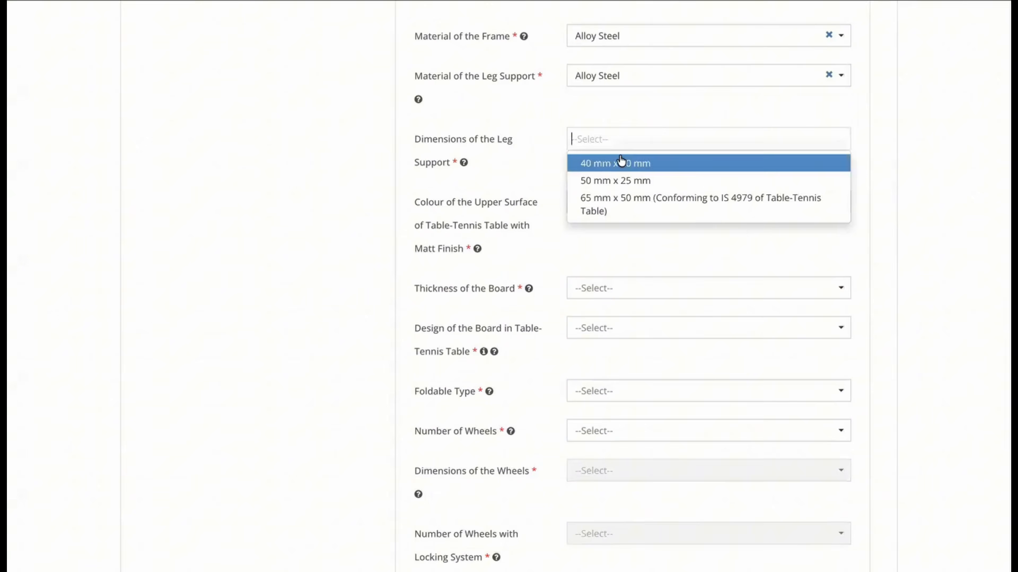
click(616, 183)
click(612, 206)
click(610, 243)
scroll(610, 241, down, 2)
Set board thickness 25 mm, Two Piece Board design, and Foldable Type No.
click(612, 224)
scroll(607, 222, up, 1)
click(611, 301)
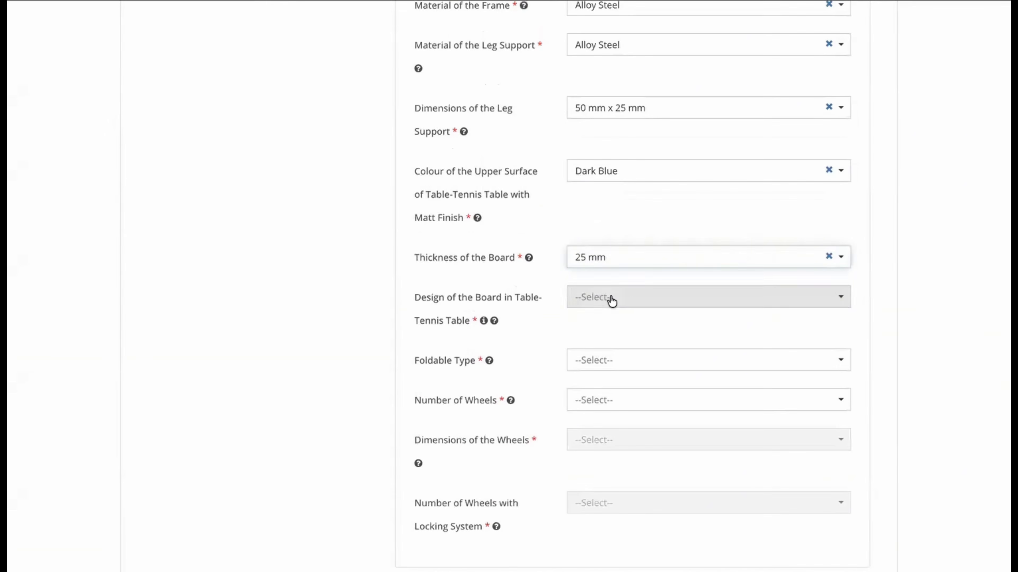
click(614, 298)
scroll(620, 339, down, 1)
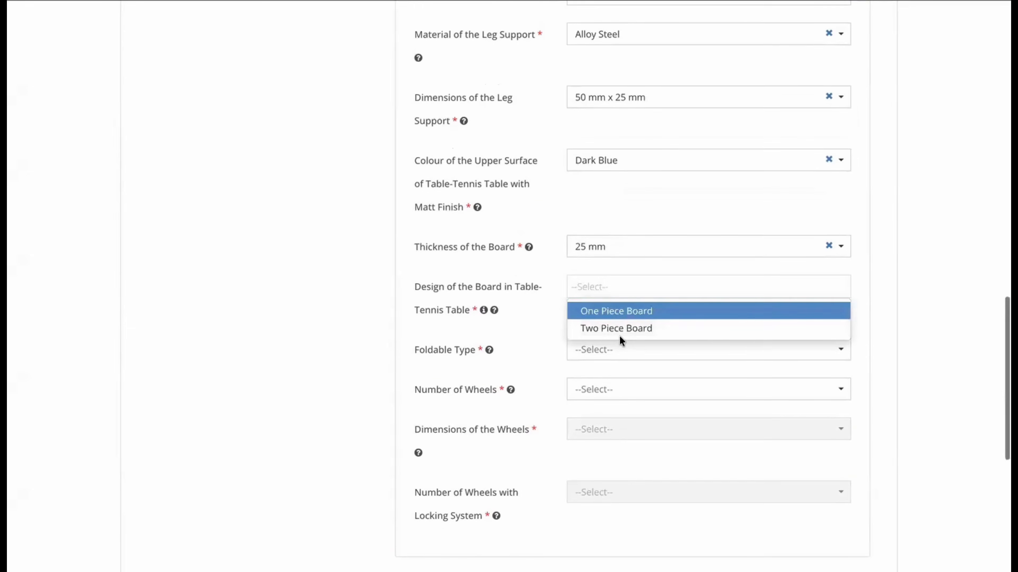
click(618, 328)
scroll(617, 326, down, 2)
click(619, 287)
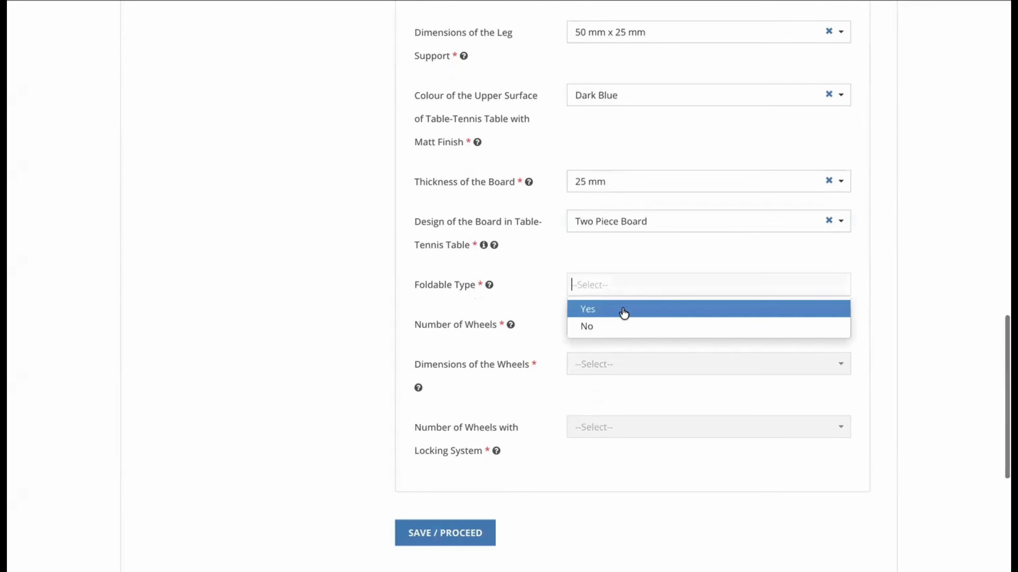
click(620, 326)
Set number of wheels, wheel dimensions and locking wheels to NA, then review the form.
click(619, 335)
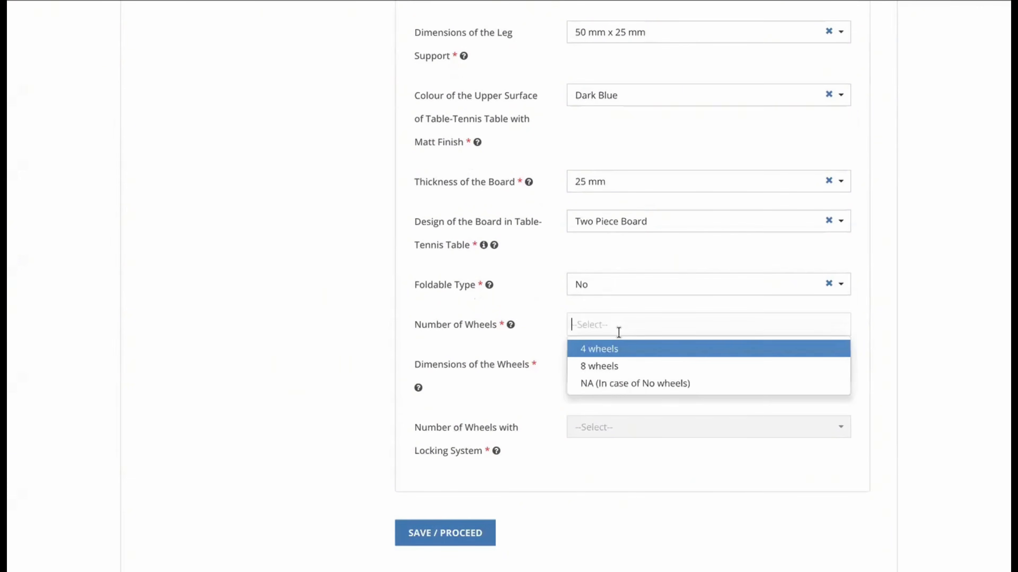
click(613, 381)
scroll(620, 333, down, 3)
click(586, 268)
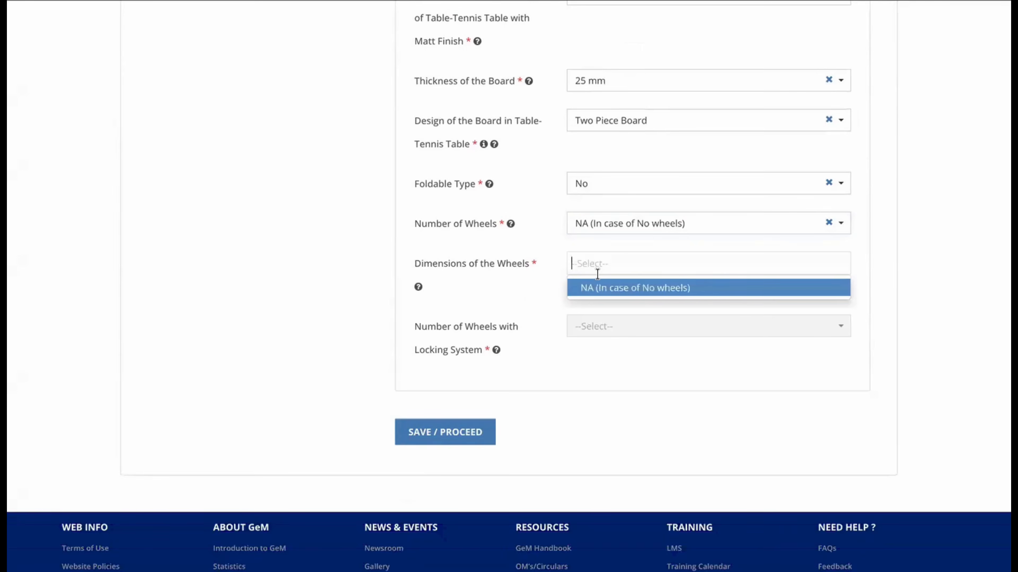
click(598, 292)
click(614, 326)
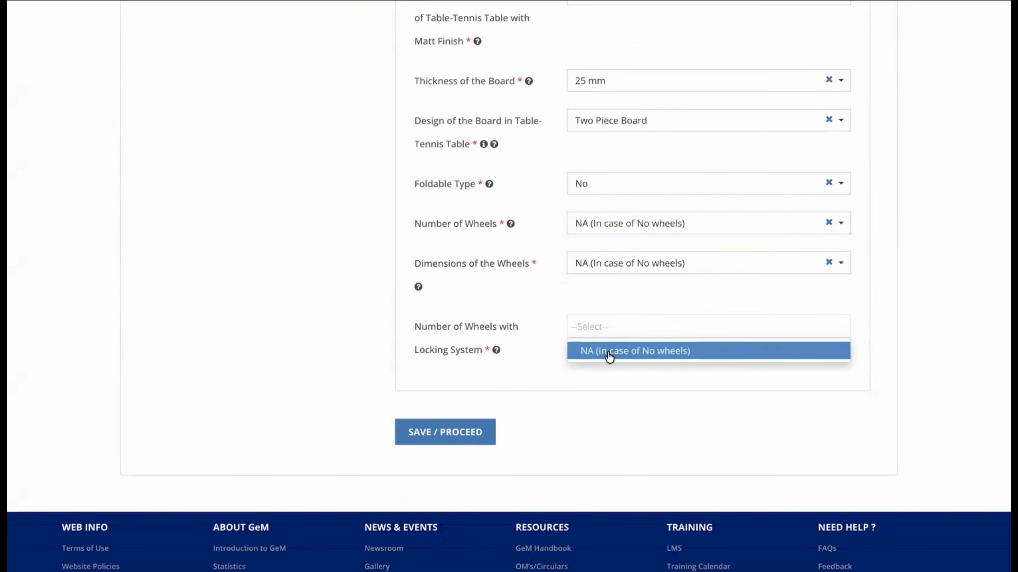
click(609, 356)
scroll(608, 355, up, 4)
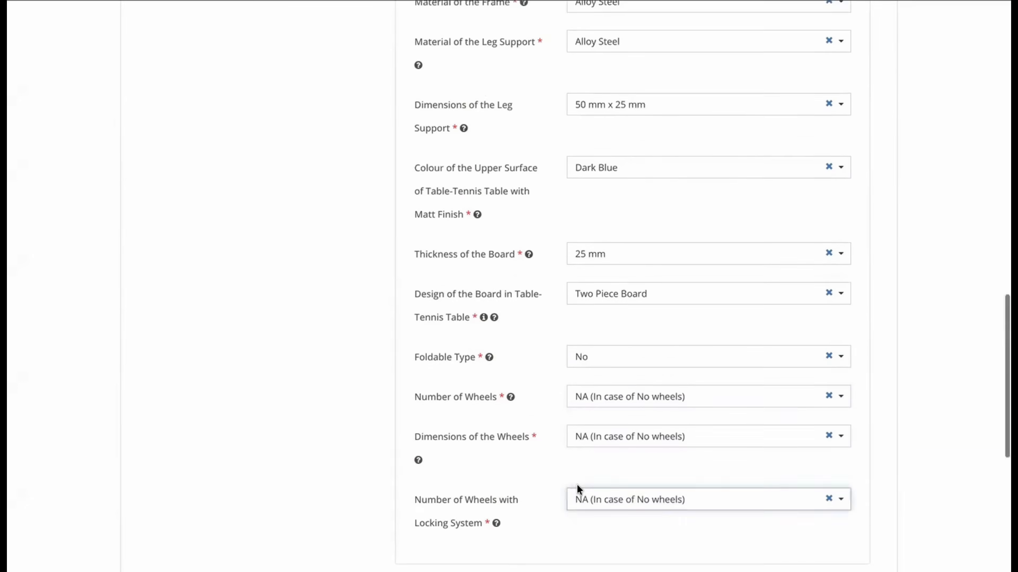
scroll(576, 484, down, 5)
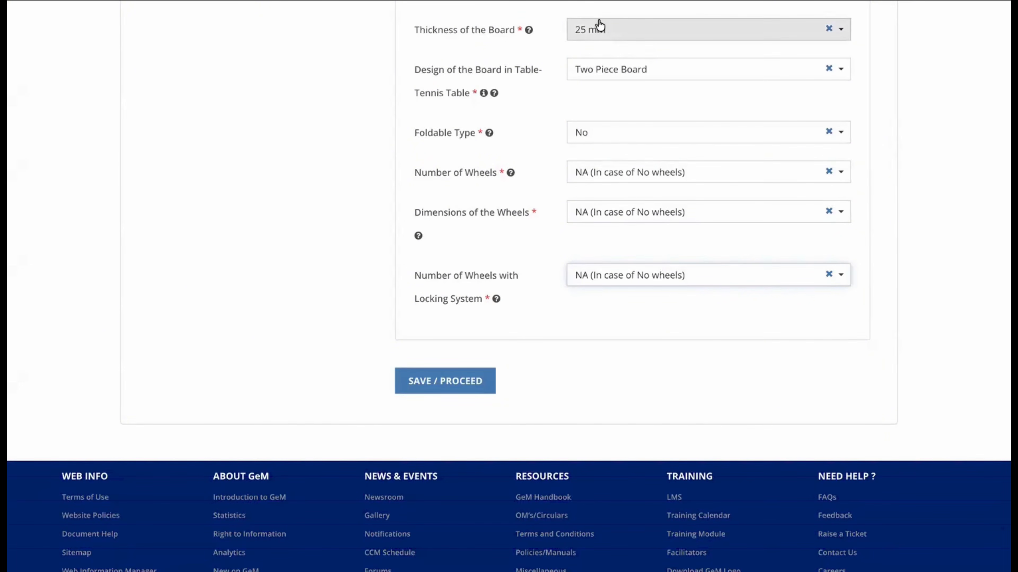
scroll(501, 333, up, 6)
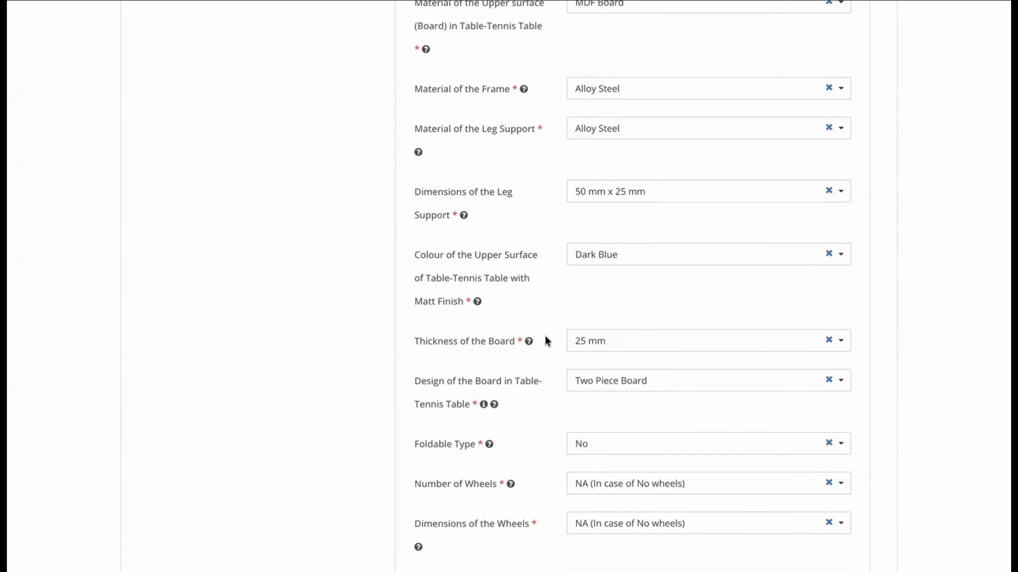
scroll(447, 473, down, 4)
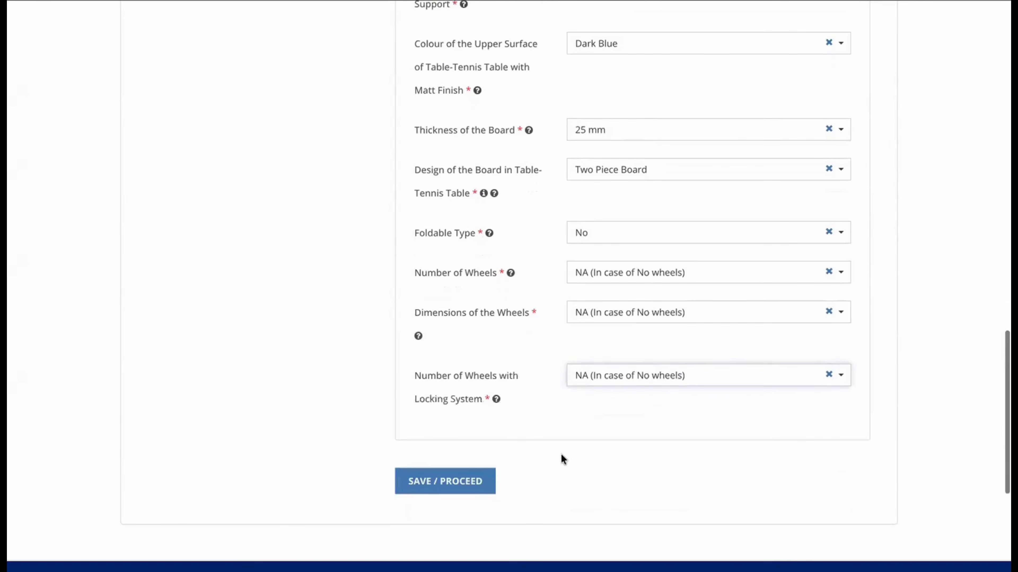
Save the specifications and check for matching marketplace products.
click(449, 481)
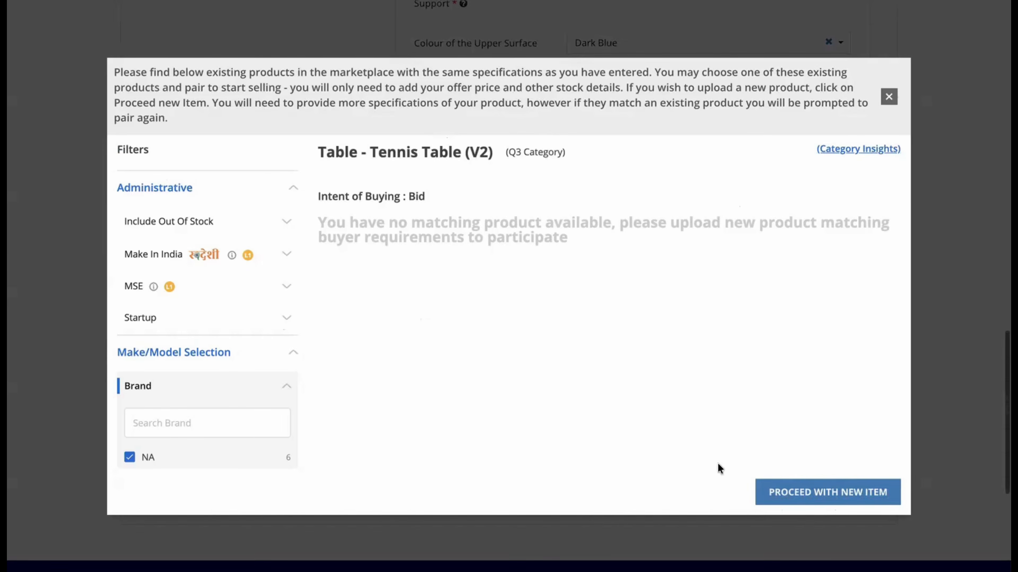
Proceed as a new item, entering 'Orange Color Table Teniis Table With Net' as Model and Product Name.
click(853, 499)
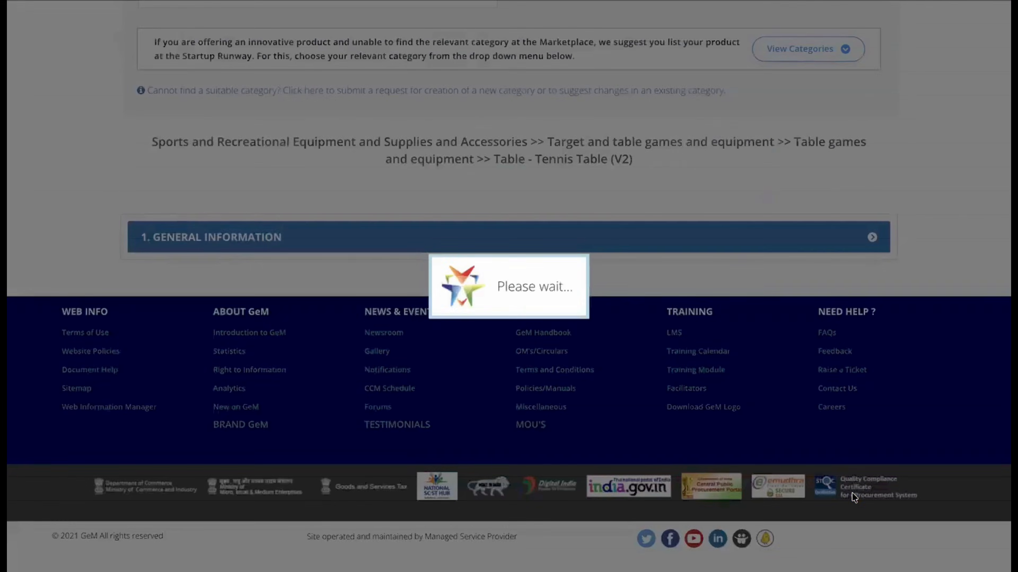
scroll(830, 482, up, 3)
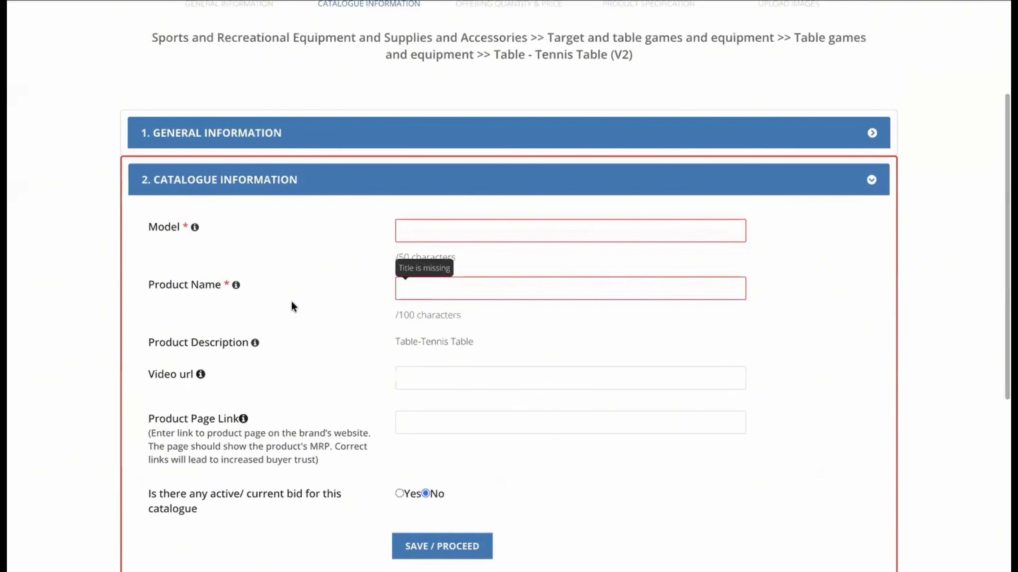
click(468, 239)
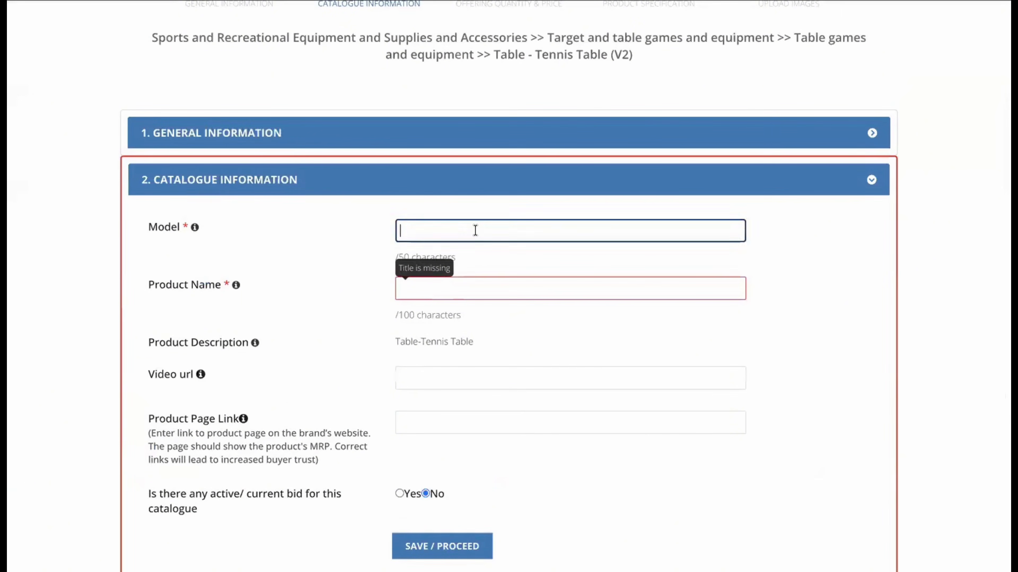
text(Orange)
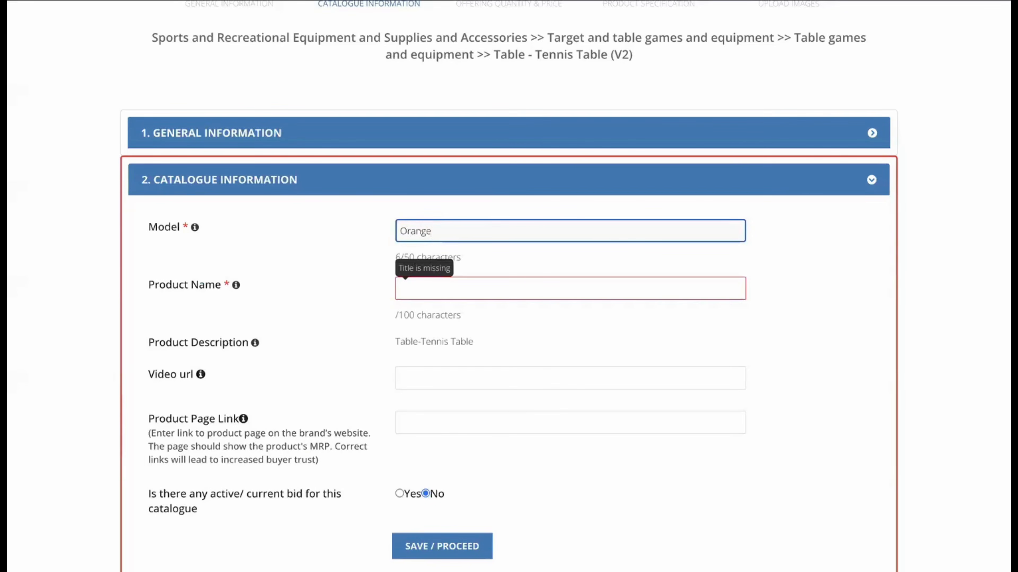
text( Color T)
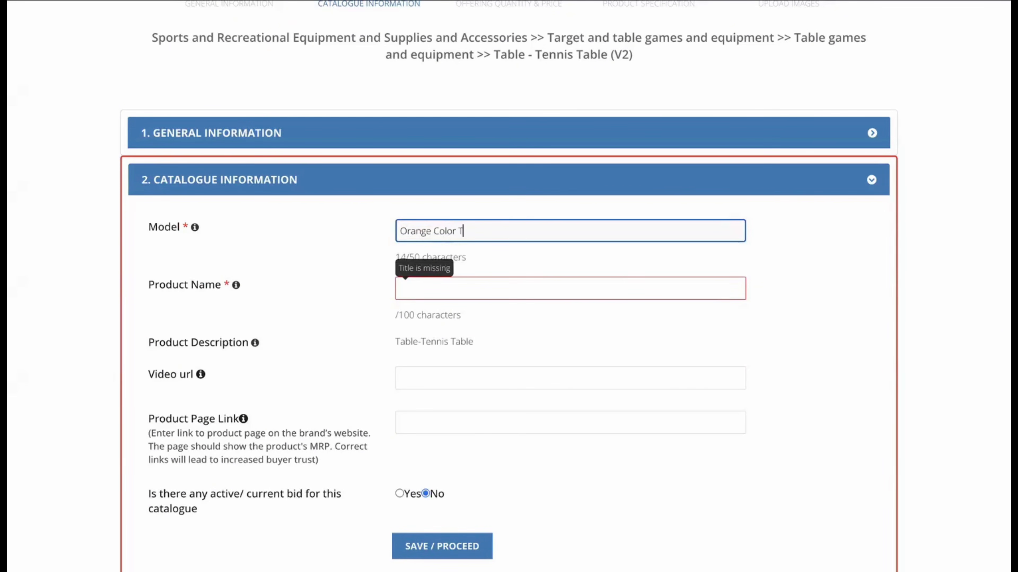
text(able Teniis Table With Net)
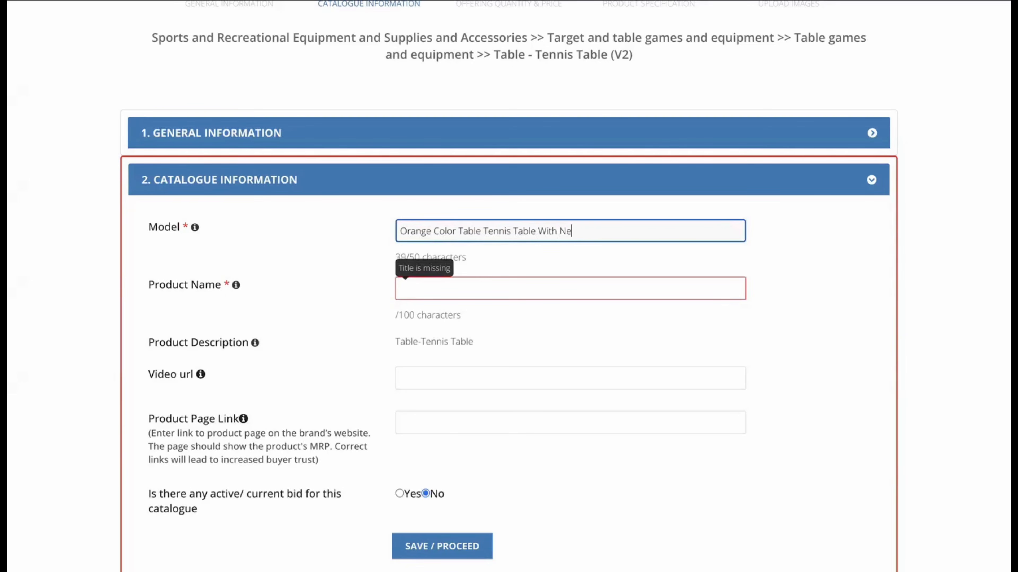
key(ctrl+shift+Left)
key(ctrl+shift+Left)
key(ctrl+shift+Left)
key(ctrl+shift+Left)
key(ctrl+shift+Left)
key(ctrl+shift+Left)
key(ctrl+shift+Left)
key(ctrl+c)
click(538, 290)
key(ctrl+v)
click(836, 338)
scroll(837, 341, down, 3)
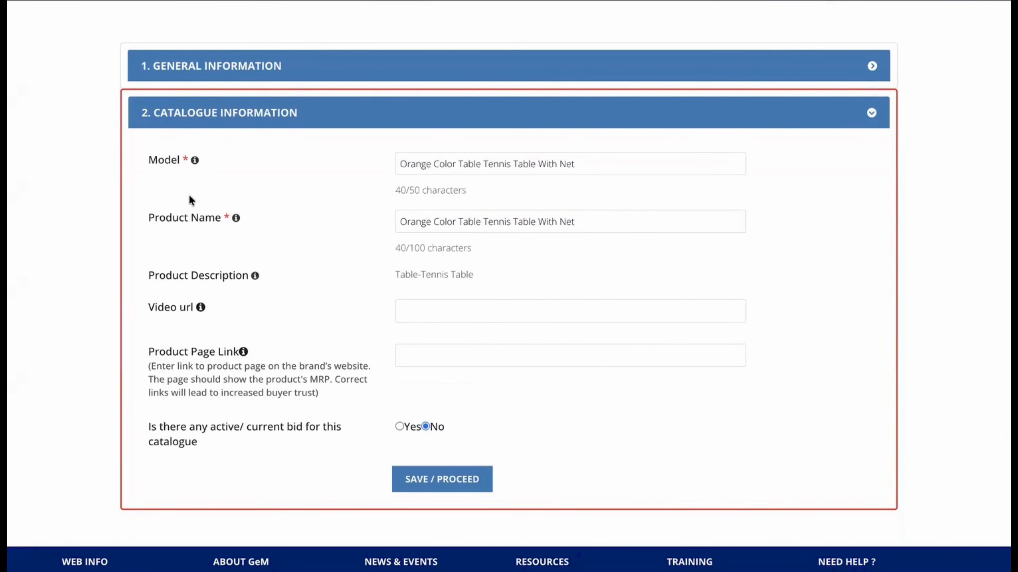
scroll(347, 266, down, 2)
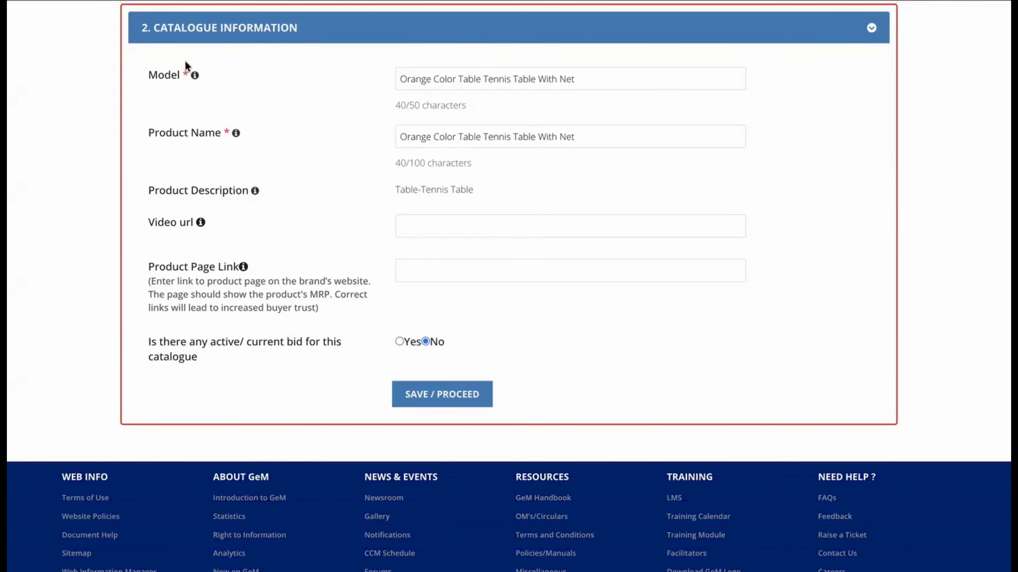
Save the catalogue details and enter 'na' for authorization number and agency.
click(461, 396)
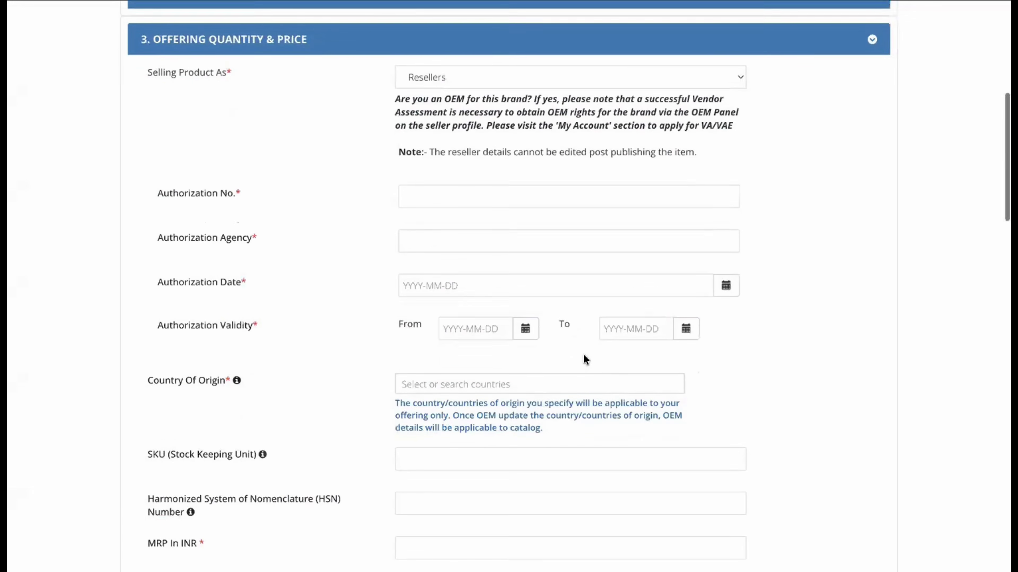
click(466, 187)
text(na)
key(Tab)
text(na)
key(Tab)
Set authorization date 2026-07-01 and validity from 2026-07-01 to 2026-07-31.
click(725, 274)
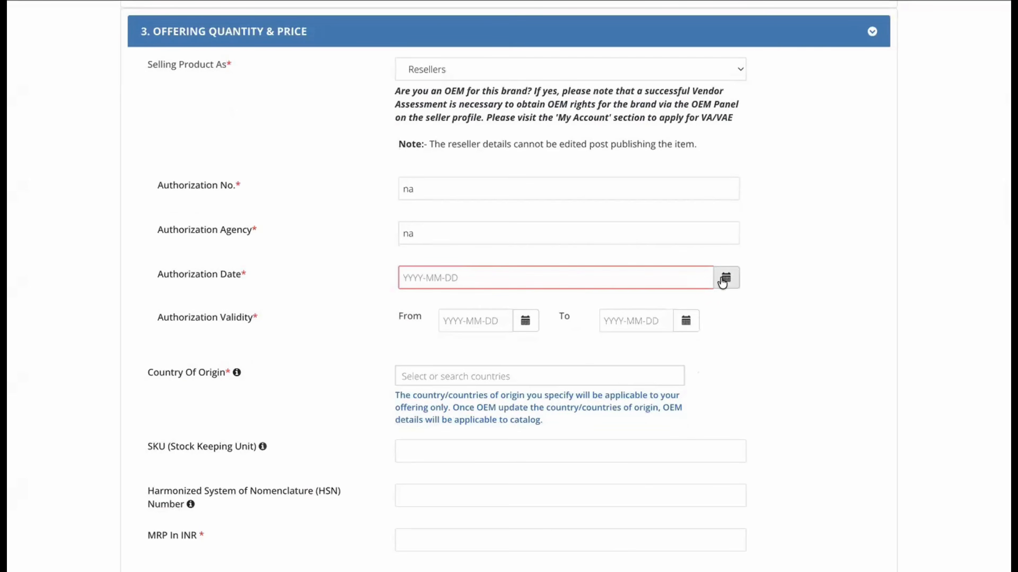
click(513, 351)
click(525, 321)
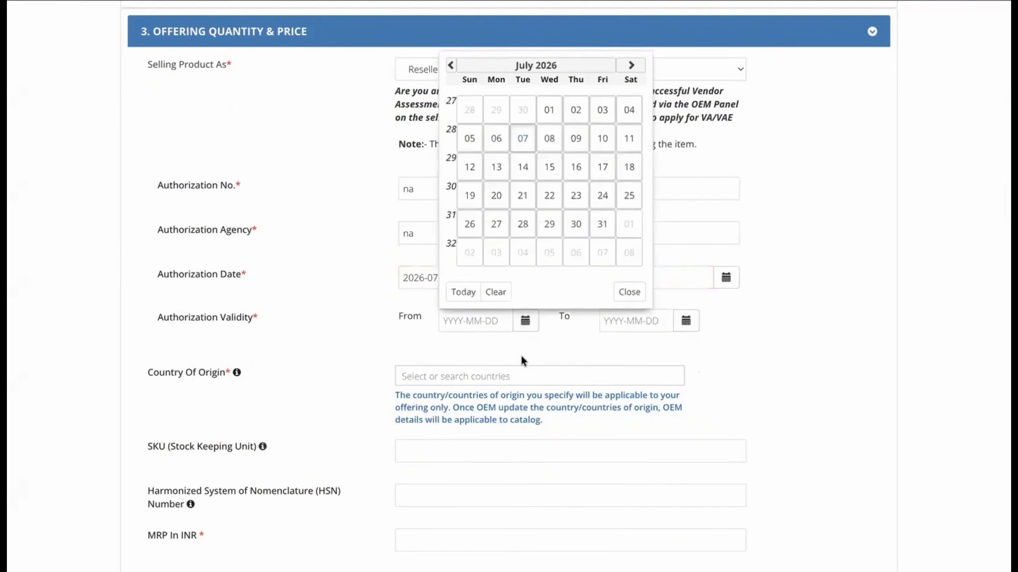
click(549, 110)
click(686, 320)
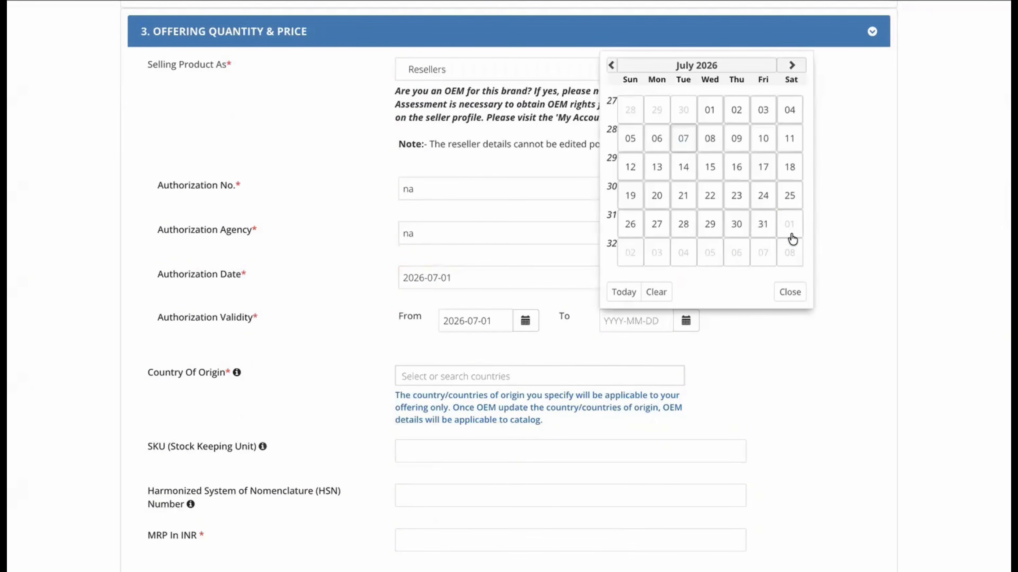
click(762, 224)
Choose India as the country of origin.
scroll(814, 360, down, 4)
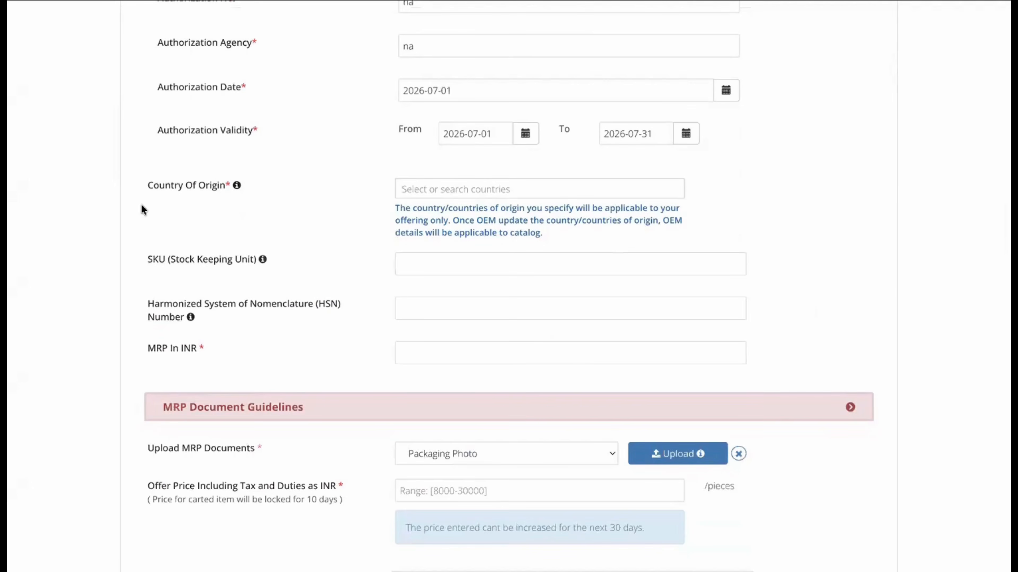
click(425, 188)
text(india)
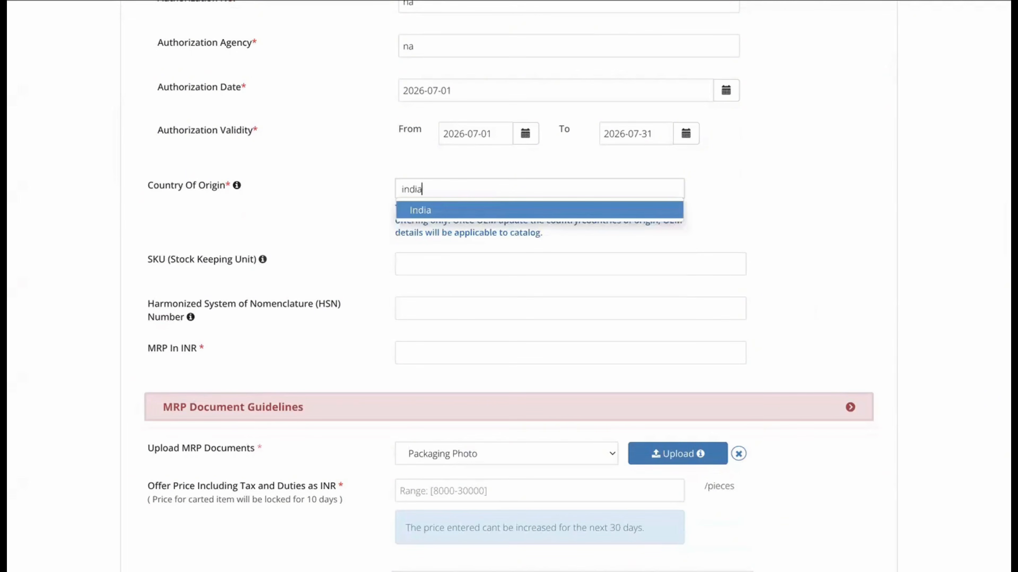
click(424, 216)
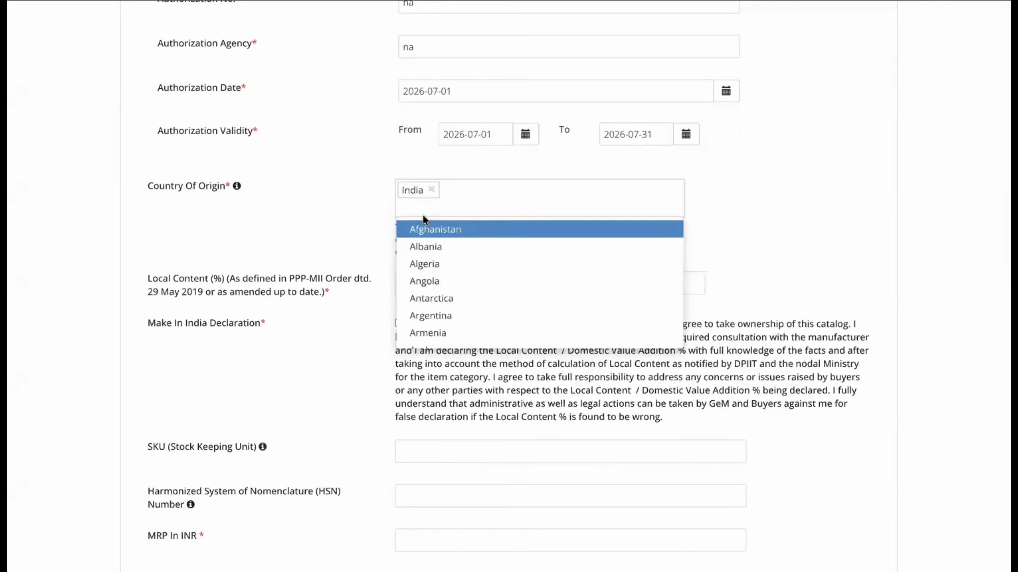
click(335, 205)
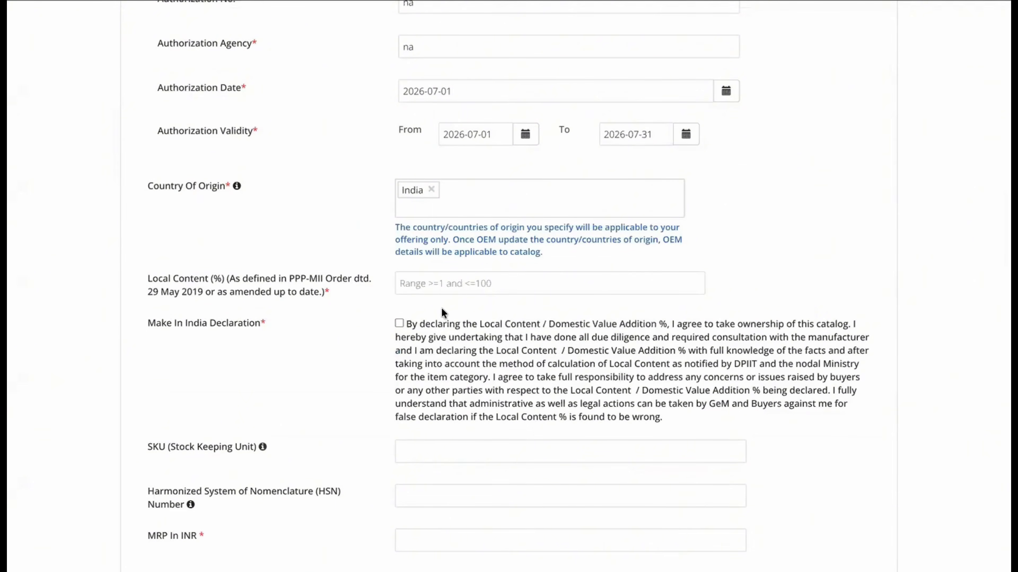
scroll(433, 305, down, 1)
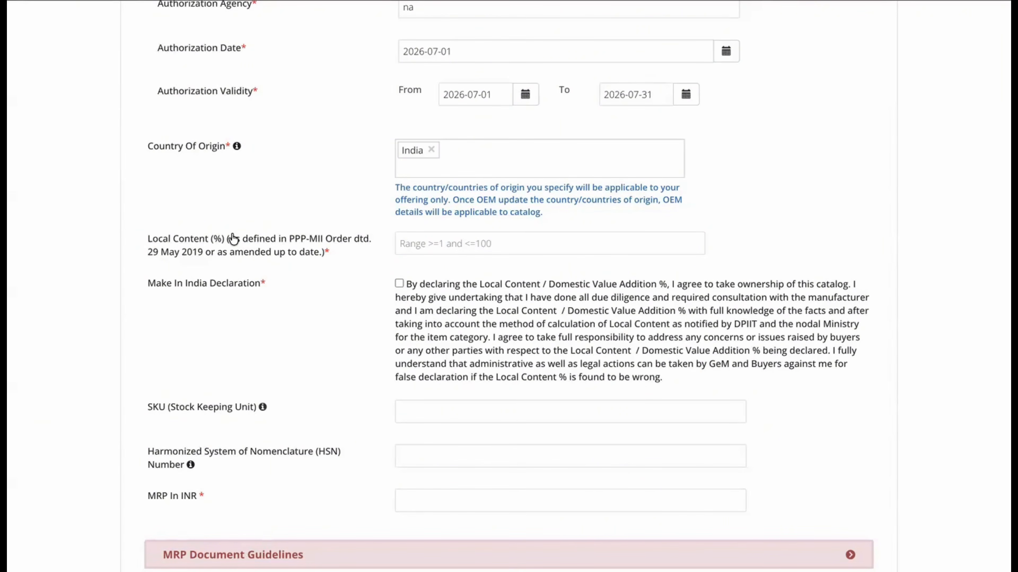
Enter 100 as the local content percentage.
click(488, 240)
text(100)
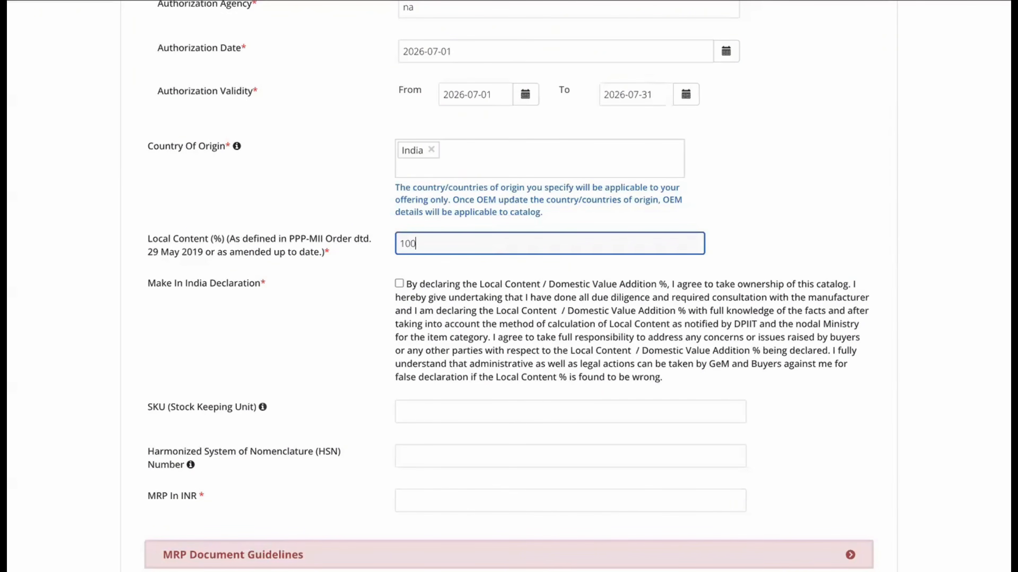
click(326, 321)
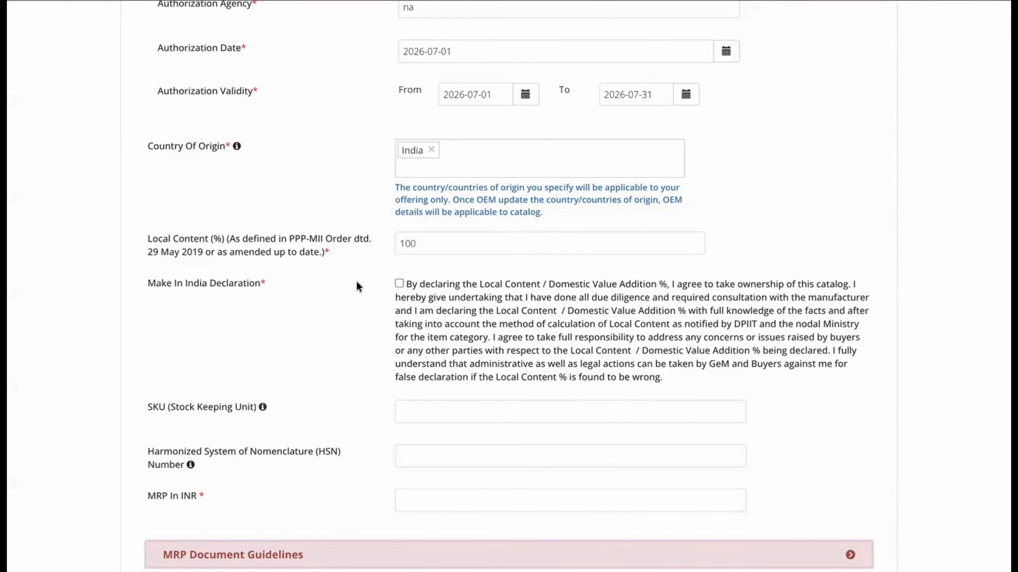
scroll(709, 361, down, 5)
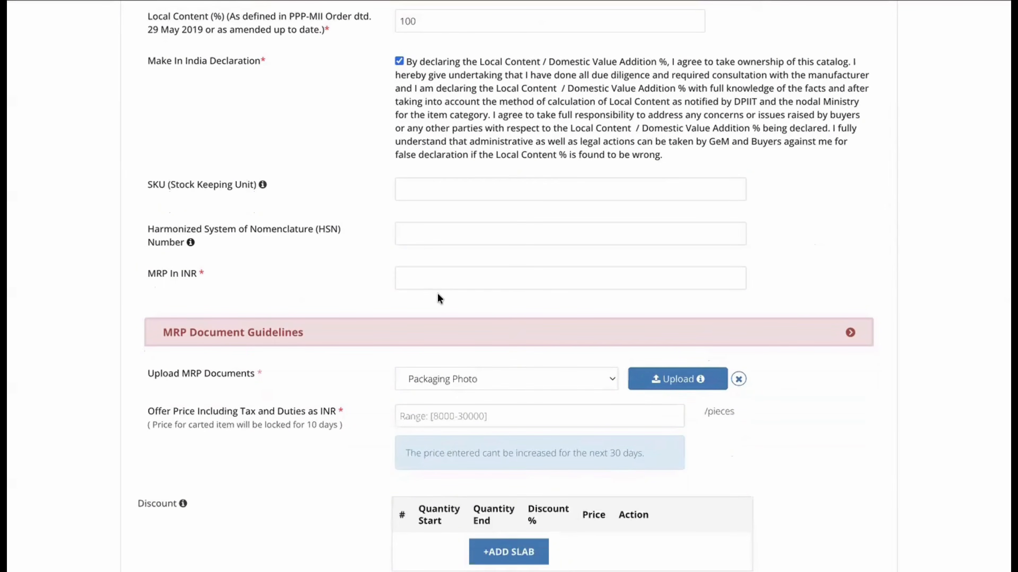
click(449, 278)
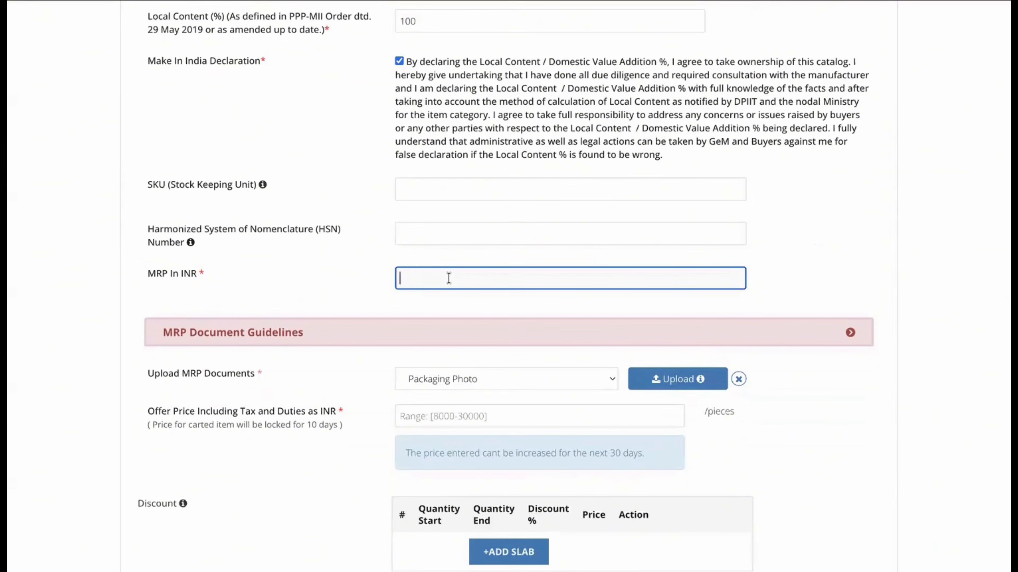
Enter 33000 as the MRP in INR and bring up the MRP document type list.
text(33000)
scroll(416, 275, down, 2)
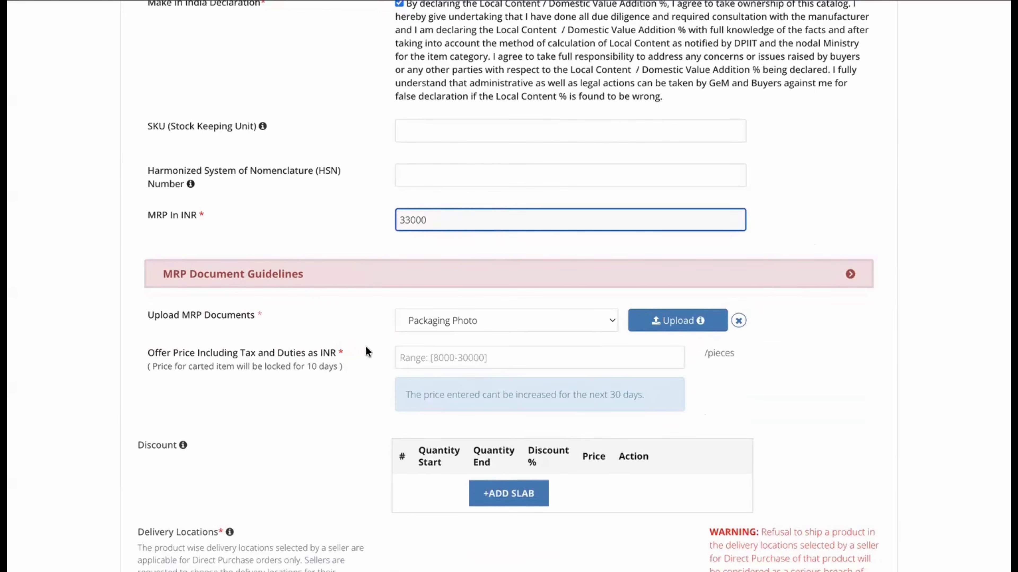
click(470, 320)
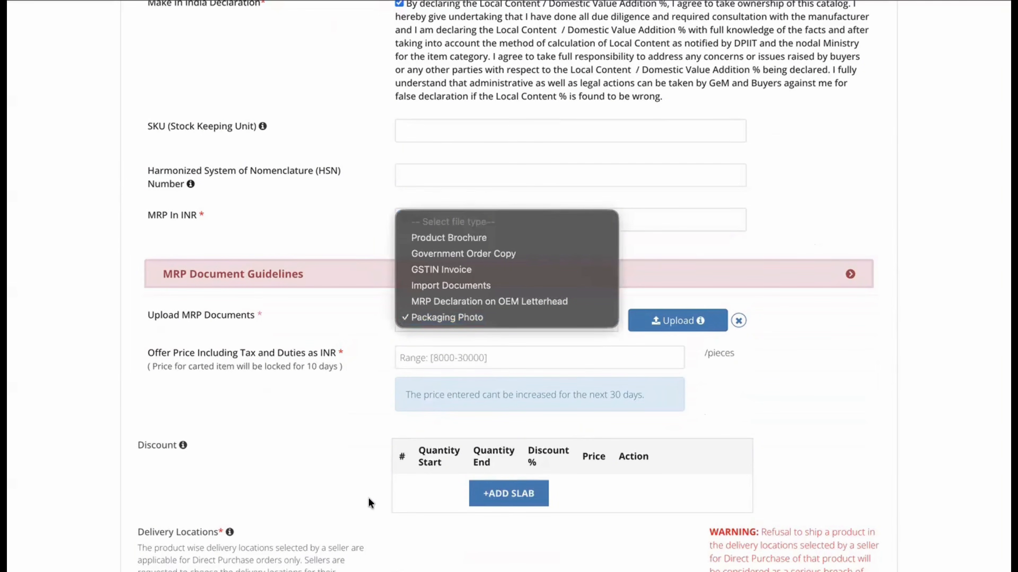
click(376, 533)
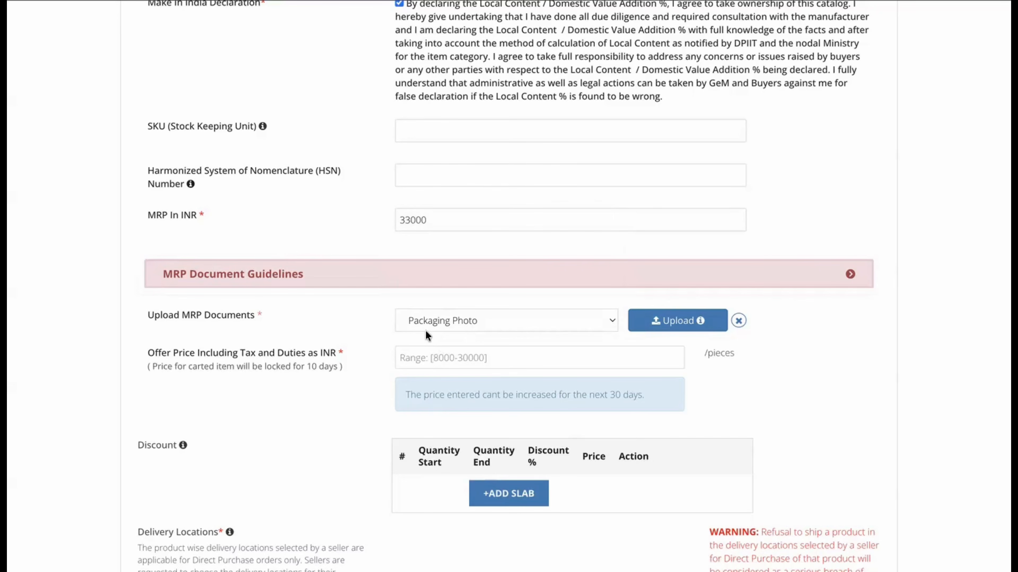
click(427, 319)
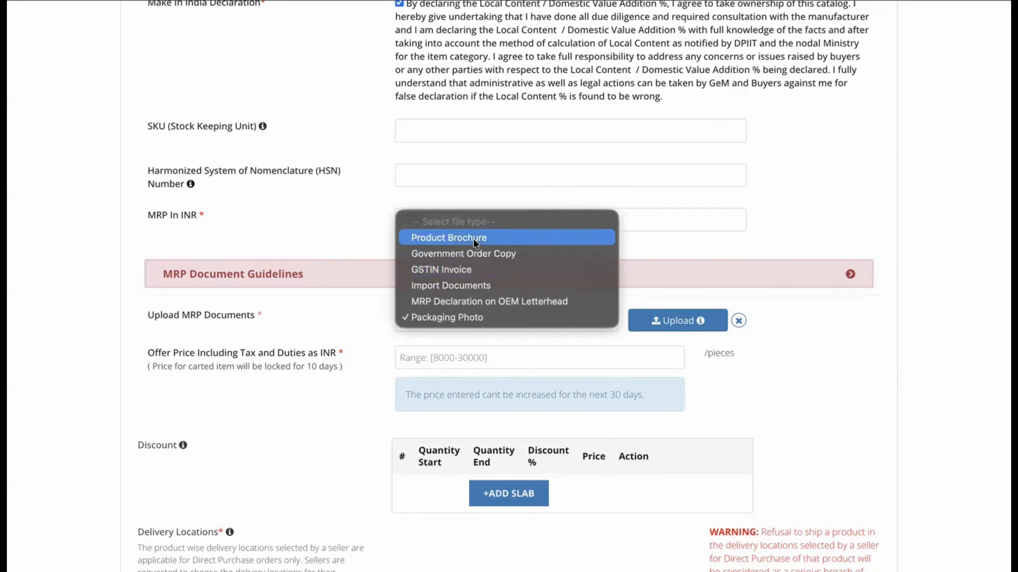
Upload MRP.pdf as the Product Brochure MRP document.
click(488, 240)
click(677, 322)
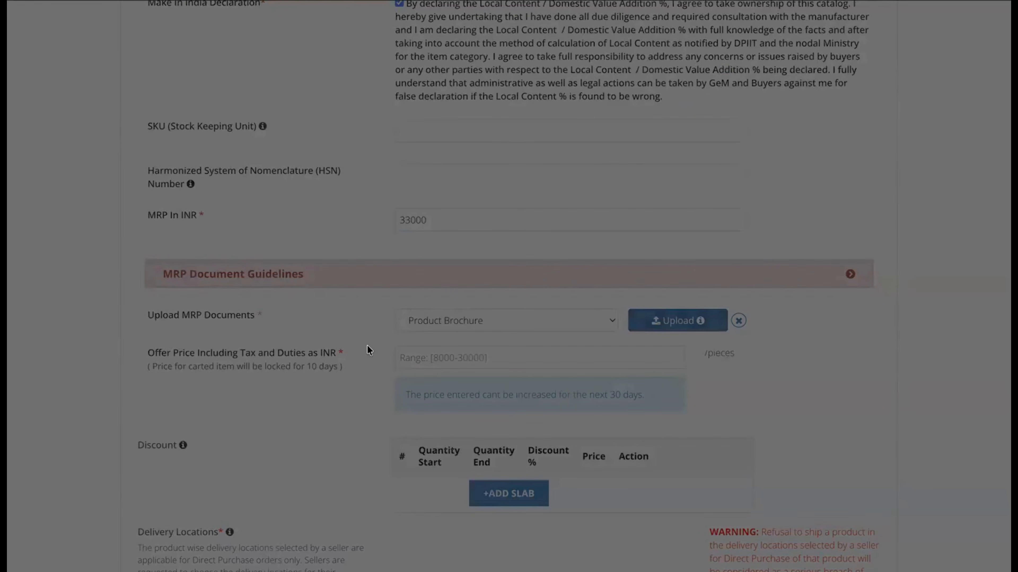
click(772, 427)
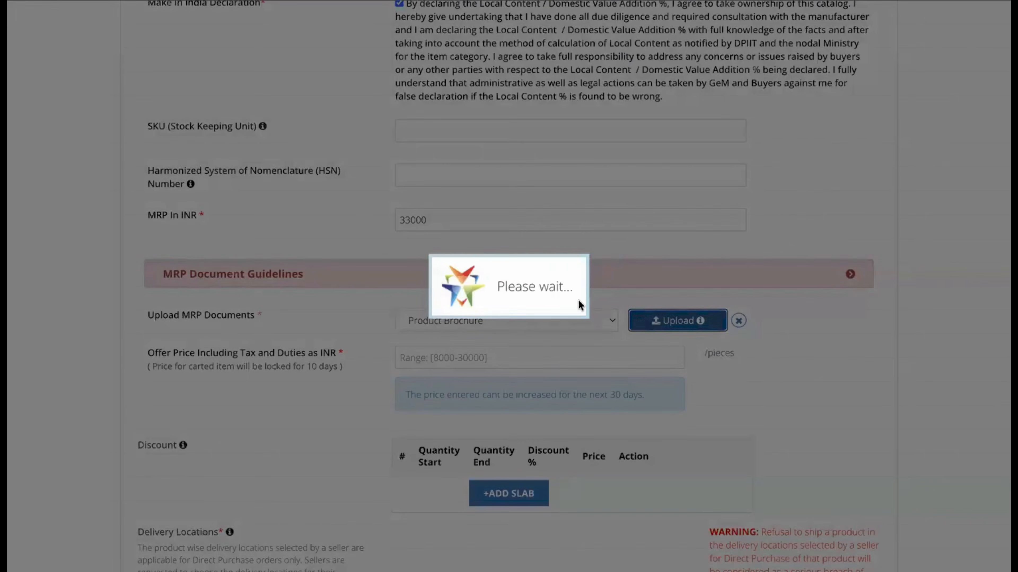
scroll(579, 300, down, 3)
Set the offer price to 29500 INR.
click(452, 277)
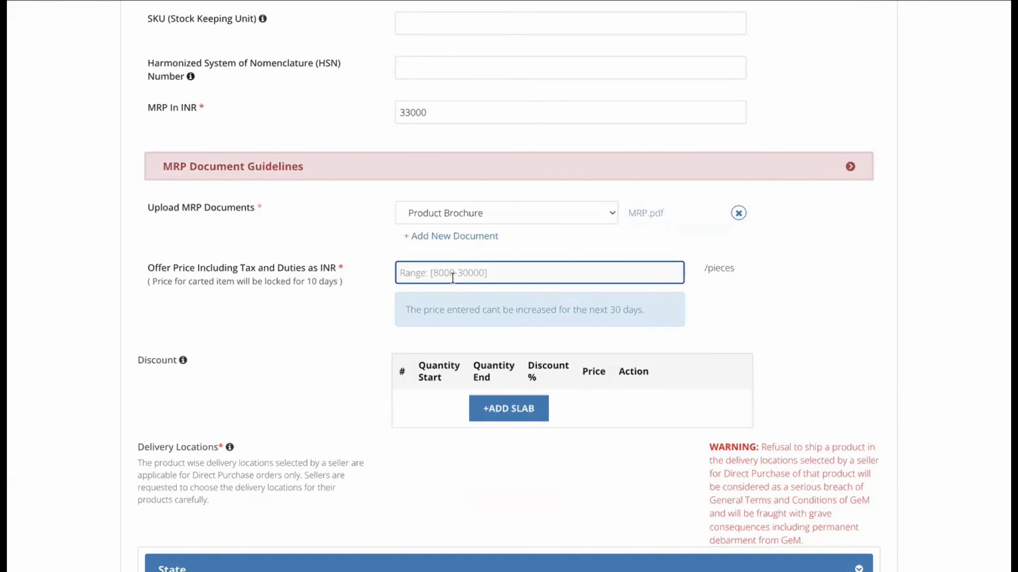
text(3000)
key(BackSpace)
key(BackSpace)
key(BackSpace)
key(BackSpace)
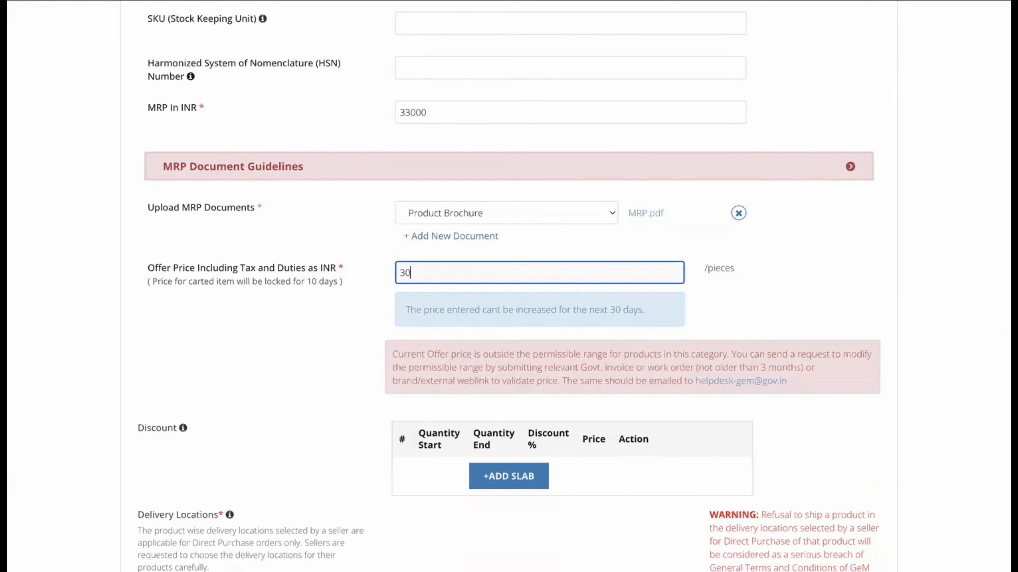
text(29500)
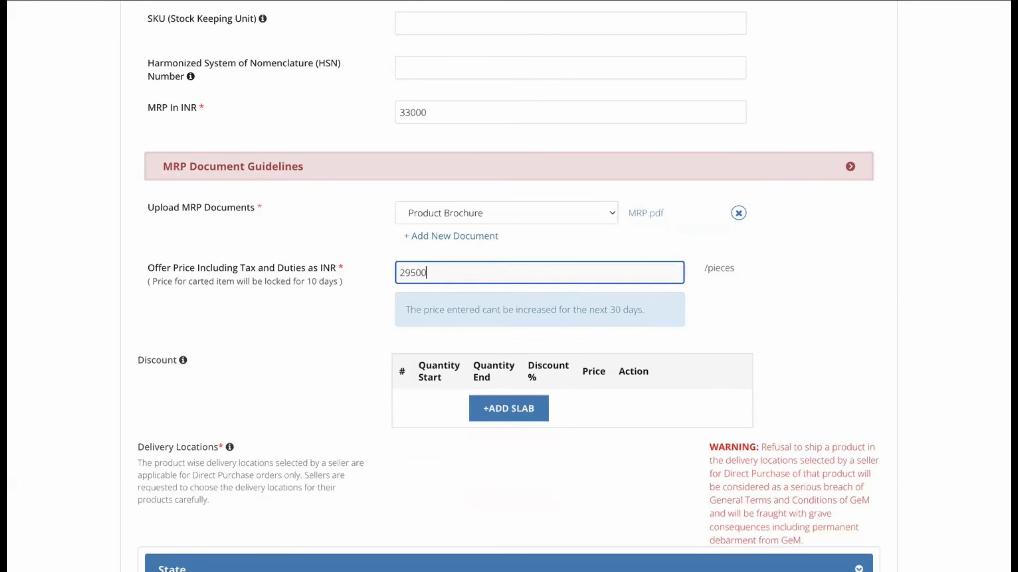
click(283, 336)
scroll(283, 336, down, 4)
scroll(287, 339, down, 2)
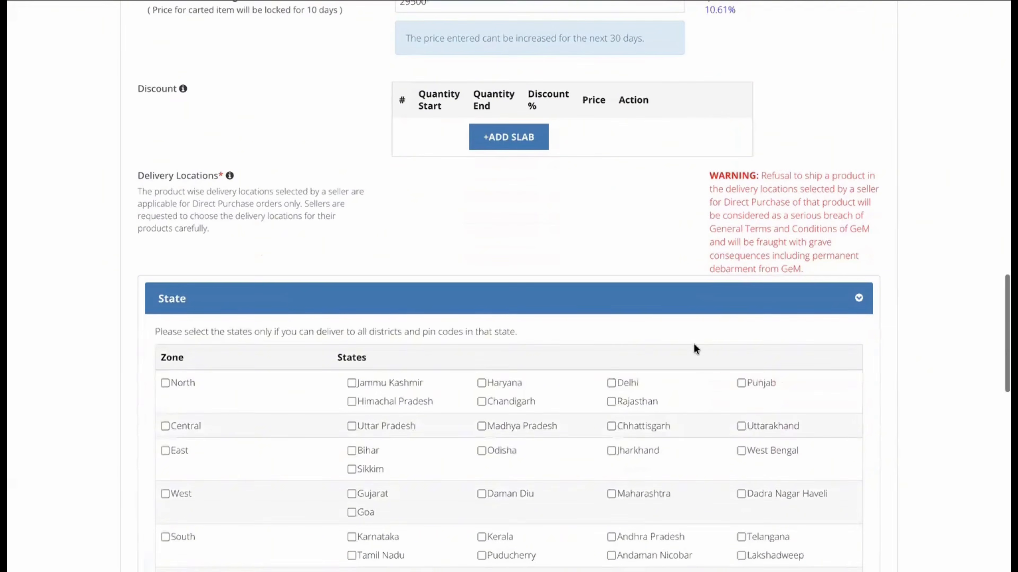
Deliver to all of Delhi, set stock 0, min quantity 1, lead time 1, accept the Undertaking, and save.
click(612, 381)
scroll(613, 381, down, 5)
scroll(613, 381, down, 8)
click(472, 287)
text(0)
key(Tab)
text(1)
key(Tab)
text(1)
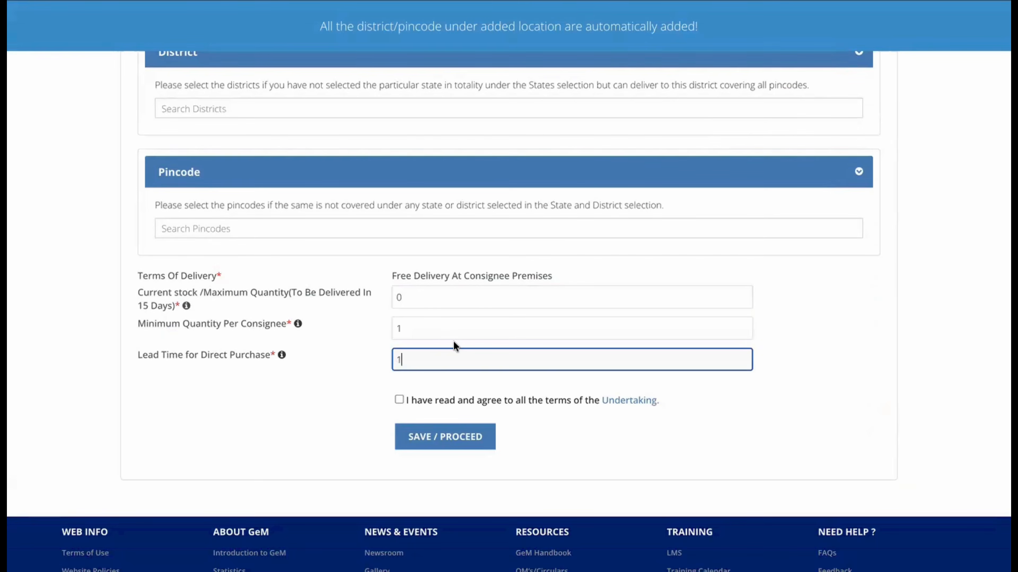
click(399, 400)
click(445, 437)
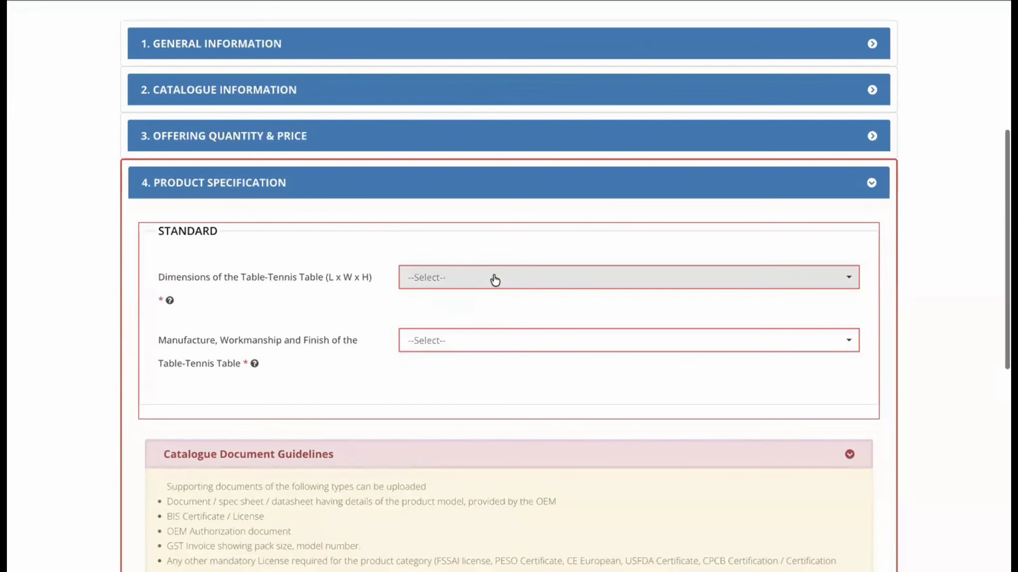
Choose 2740 mm x 1525 mm x 760mm dimensions and the IS 4979 Clause 4.3 finish.
click(493, 278)
click(431, 302)
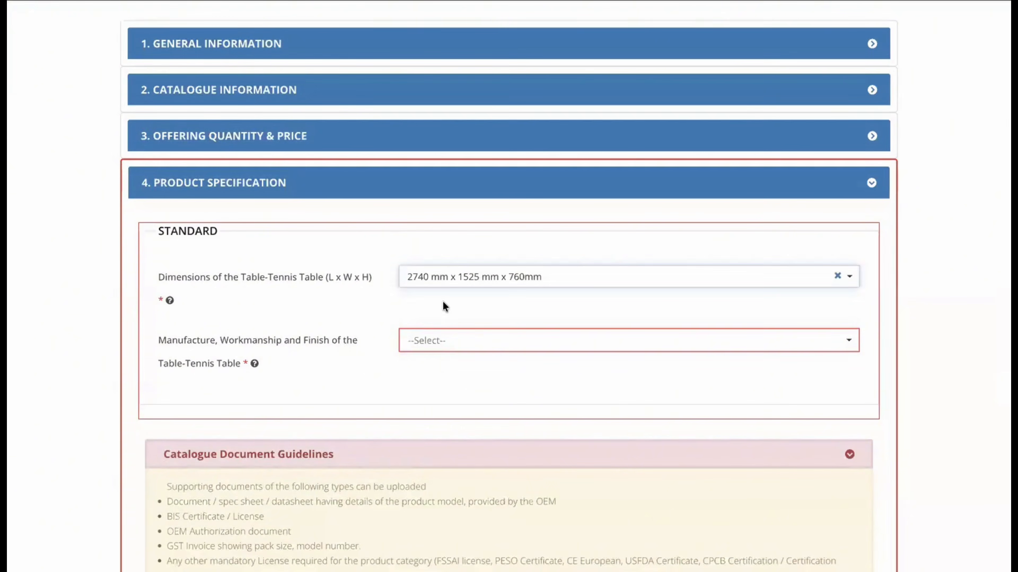
click(453, 342)
click(451, 362)
scroll(450, 362, down, 8)
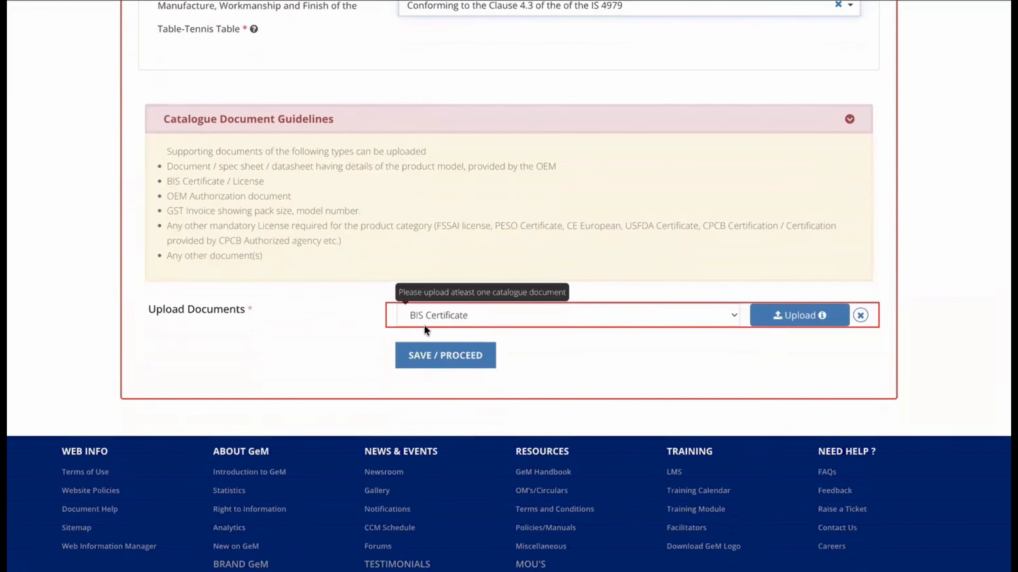
Upload MRP.pdf as Any Other Documents and save the specifications.
click(496, 313)
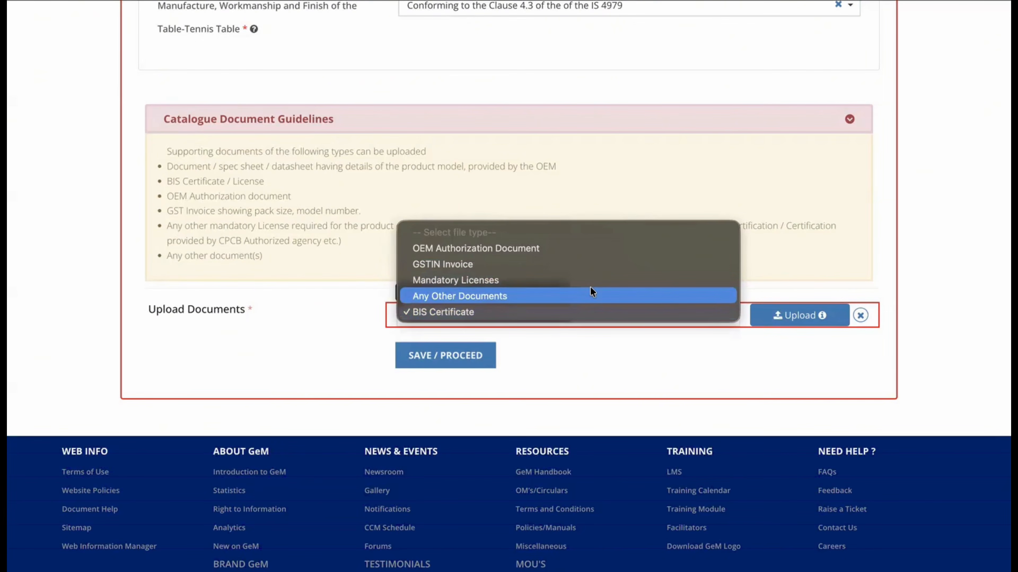
click(458, 297)
click(777, 321)
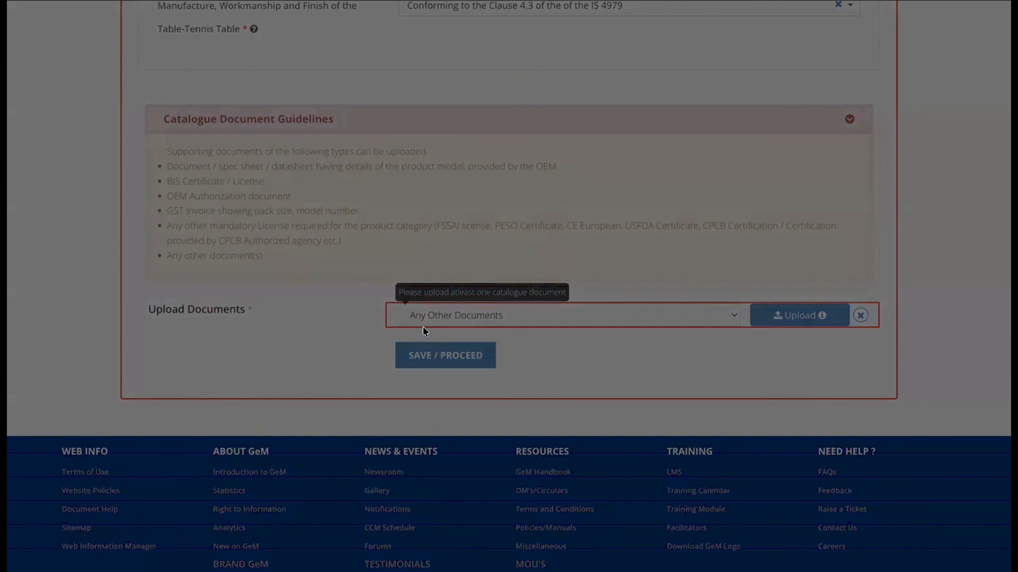
click(765, 431)
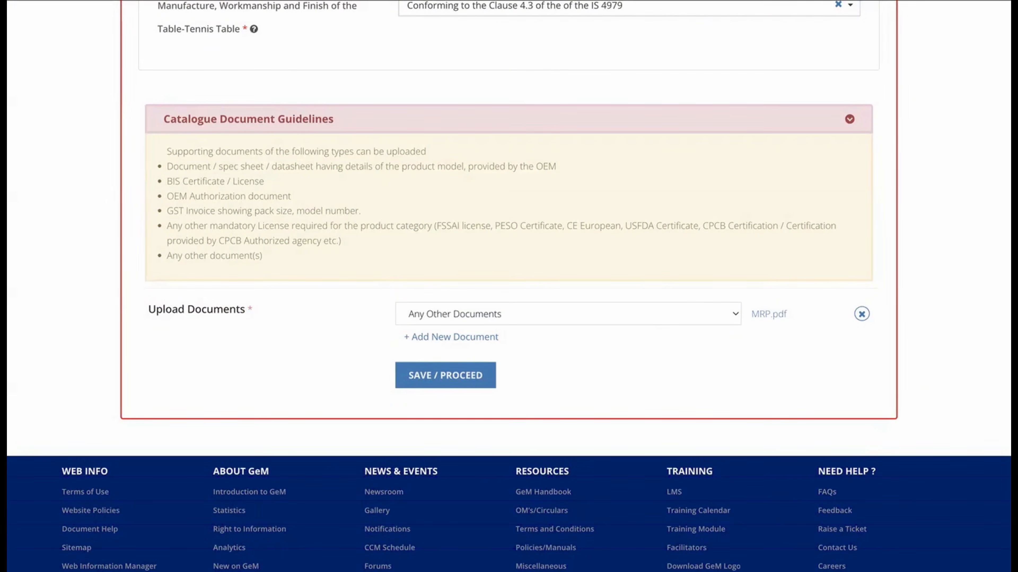
click(443, 385)
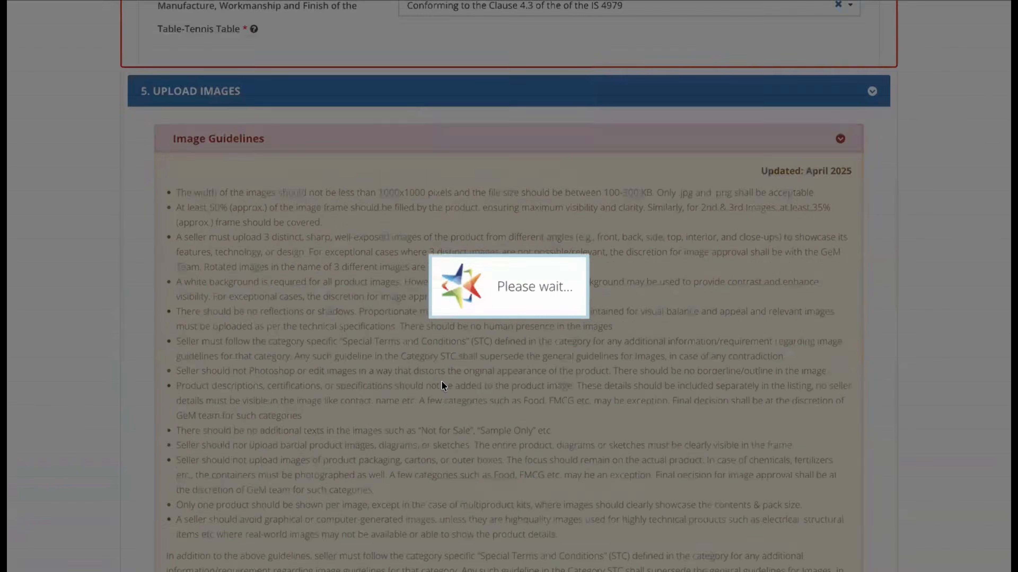
Scroll past the Image Guidelines to the Choose Image 1–3 upload slots.
scroll(758, 361, down, 10)
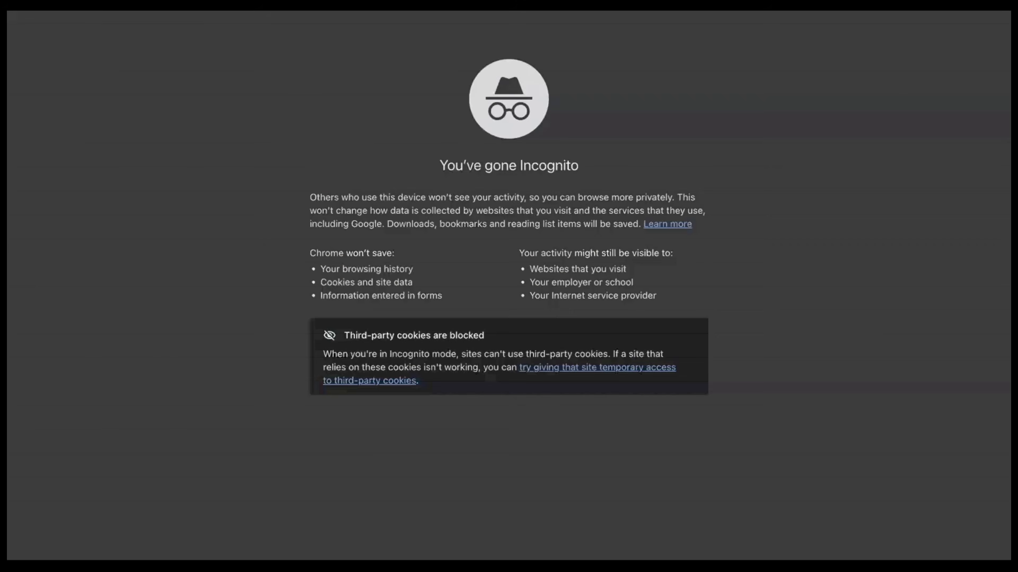
Search Google Images for 'table tennis table' and preview the Stag Super Mini table image.
text(tabe)
key(BackSpace)
text(le tennisis)
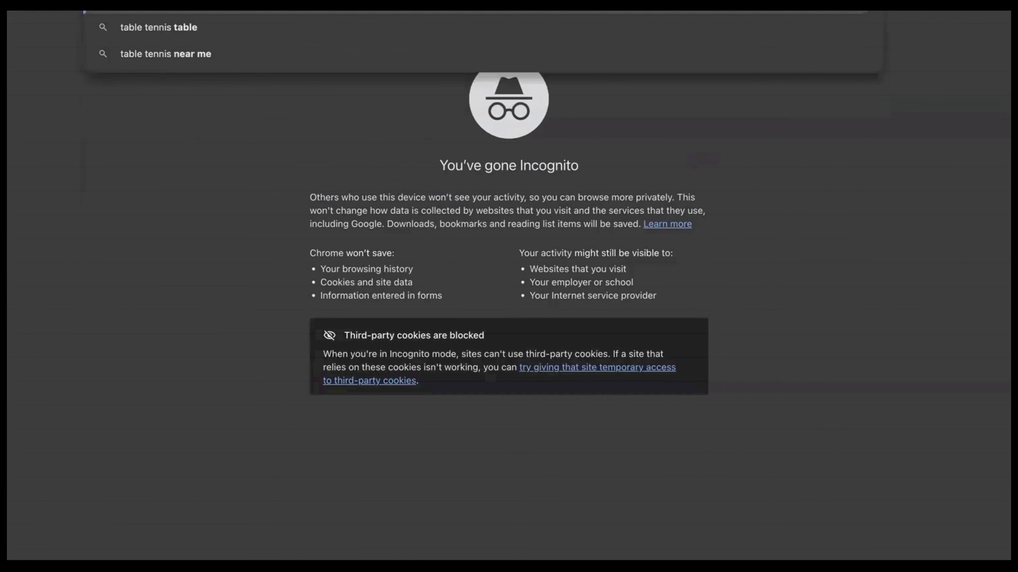
text(ta)
key(BackSpace)
key(BackSpace)
text(table)
key(Return)
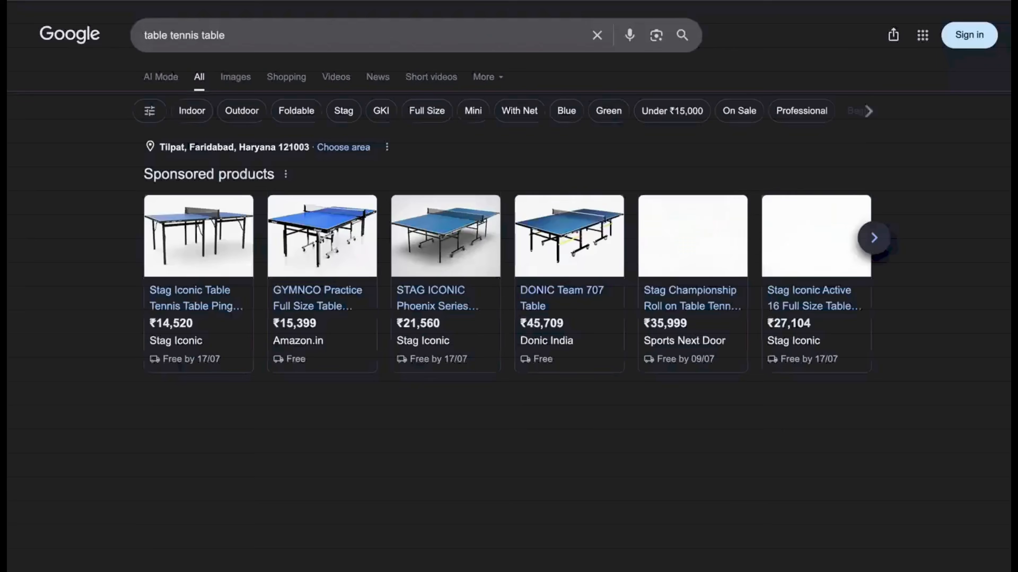
click(235, 77)
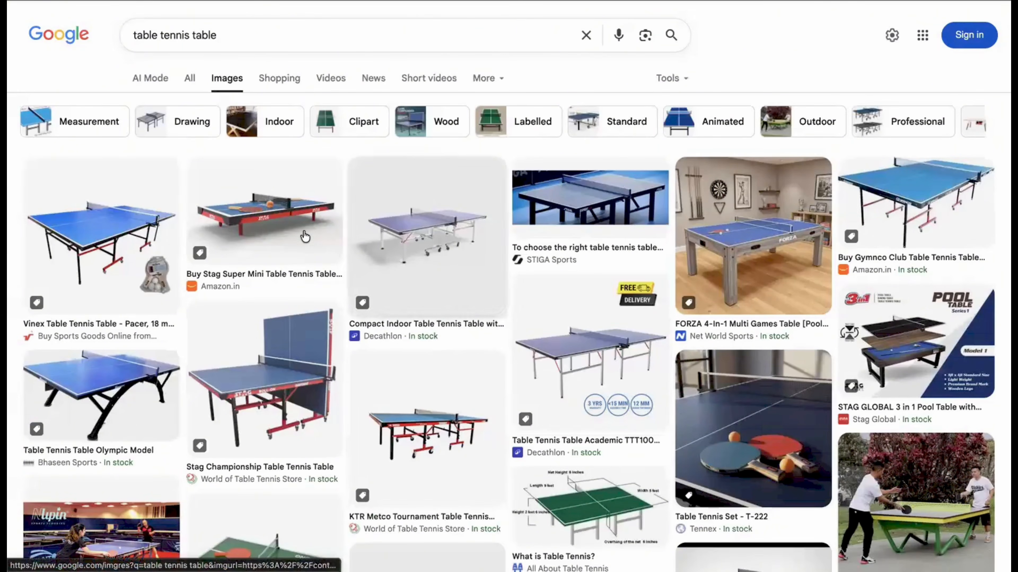
click(274, 198)
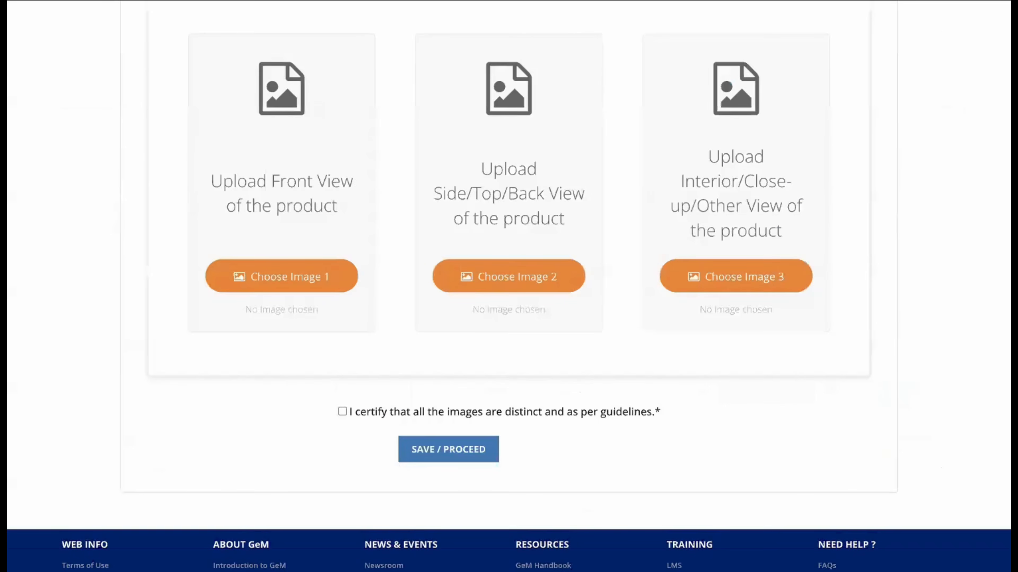
Attach 121.jpg, 3543.jpg and 13532.jpg as the front, side and close-up product images.
click(291, 274)
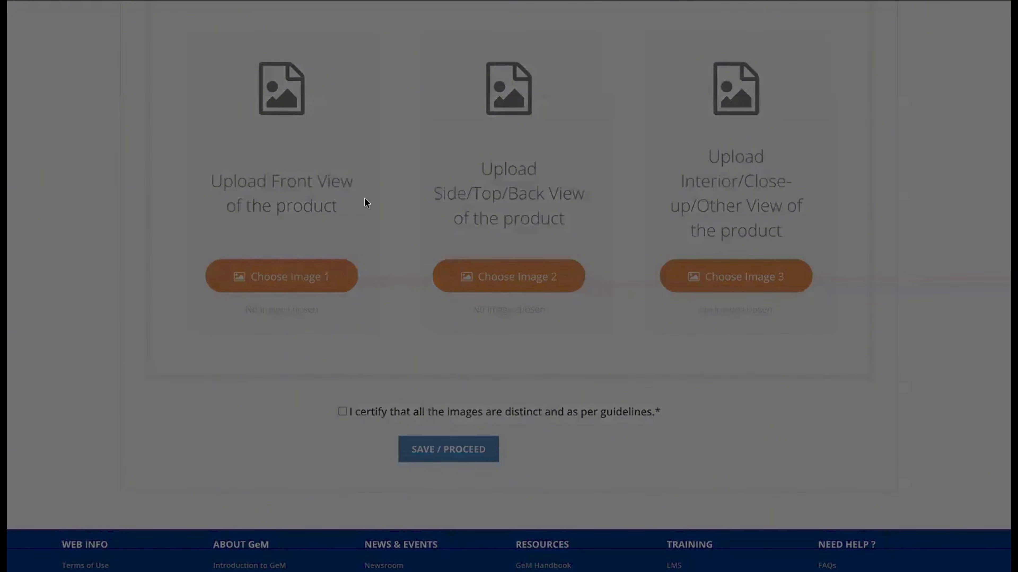
click(766, 412)
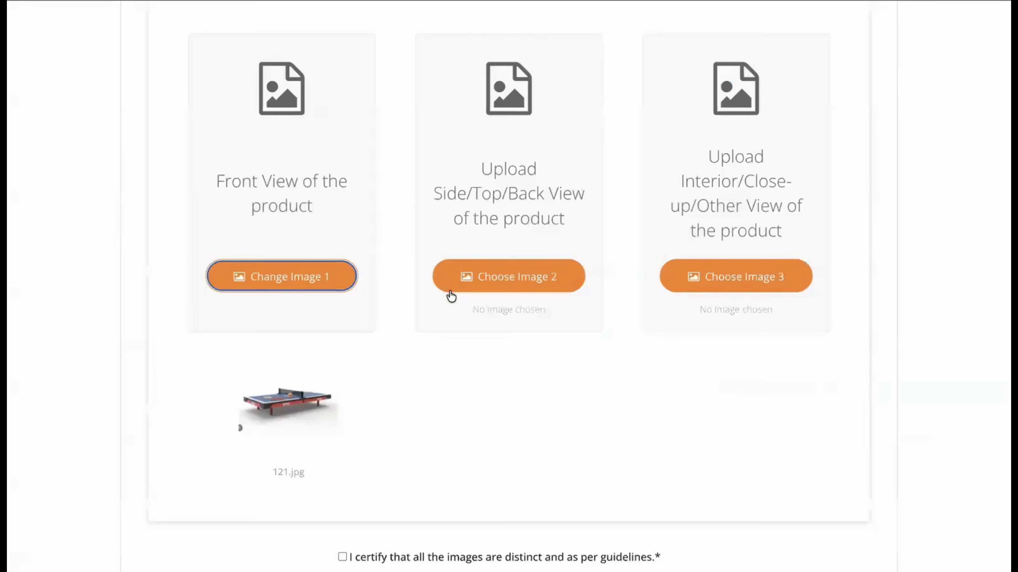
click(453, 290)
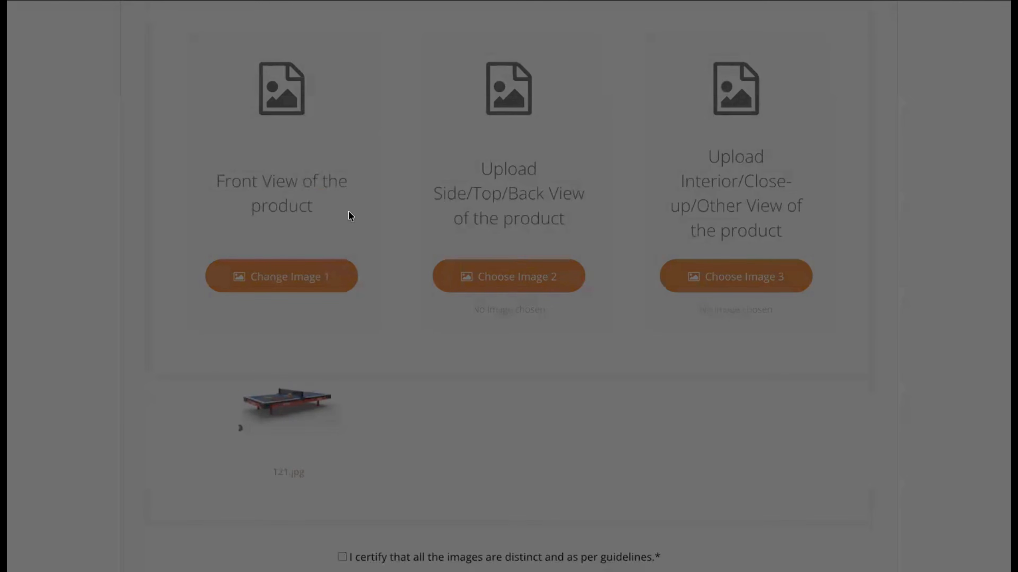
click(753, 426)
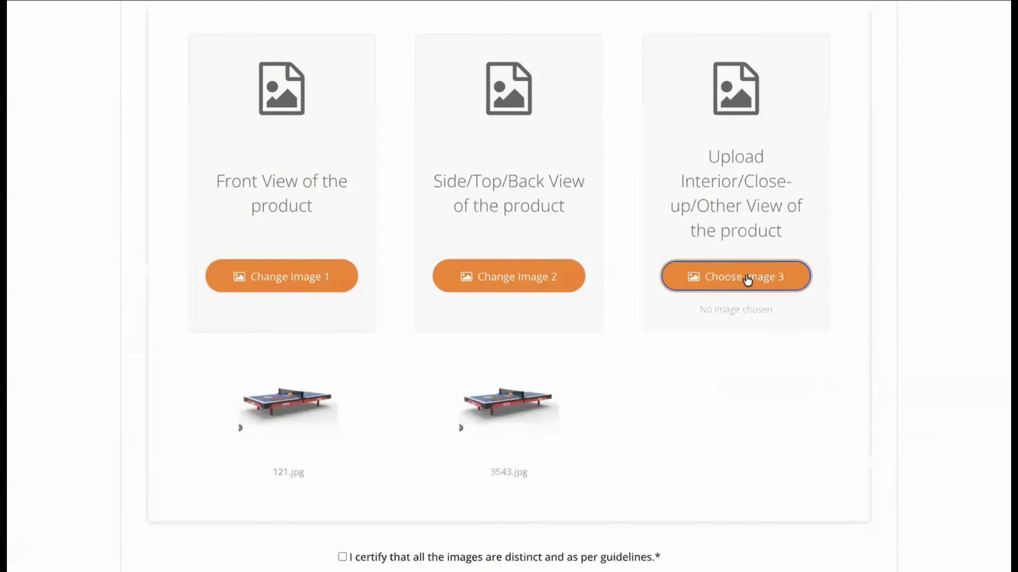
click(745, 276)
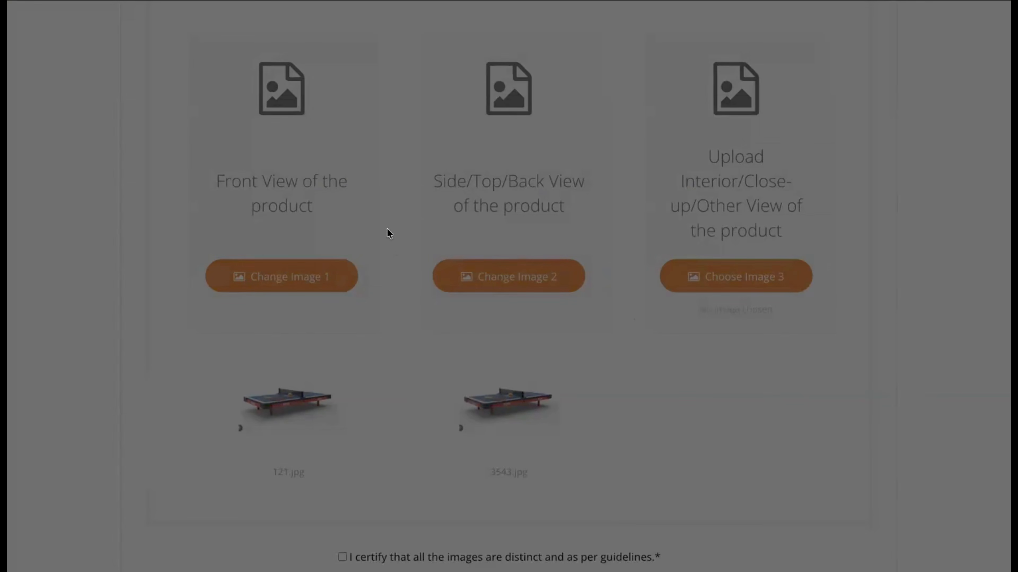
click(760, 421)
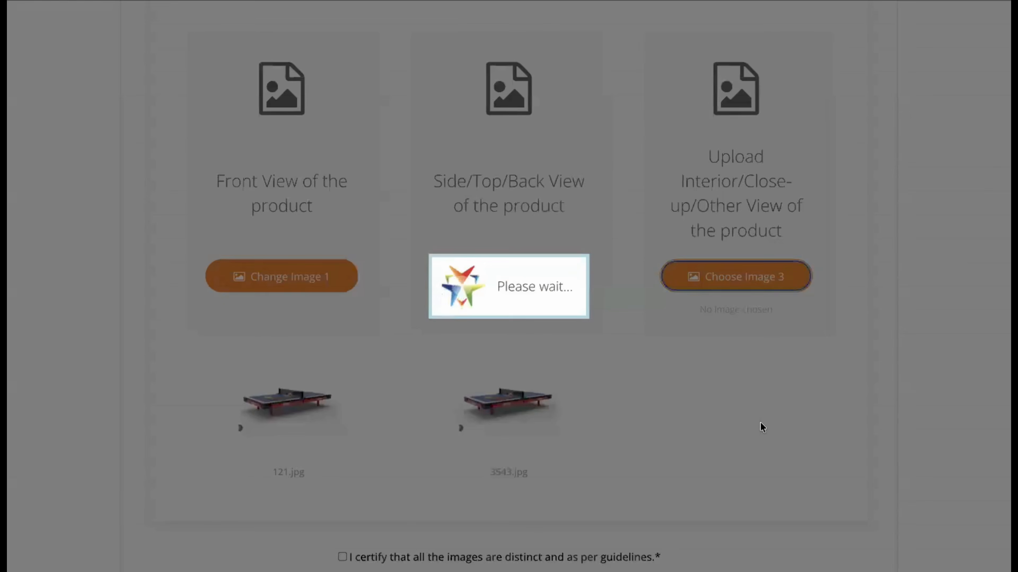
scroll(760, 421, down, 3)
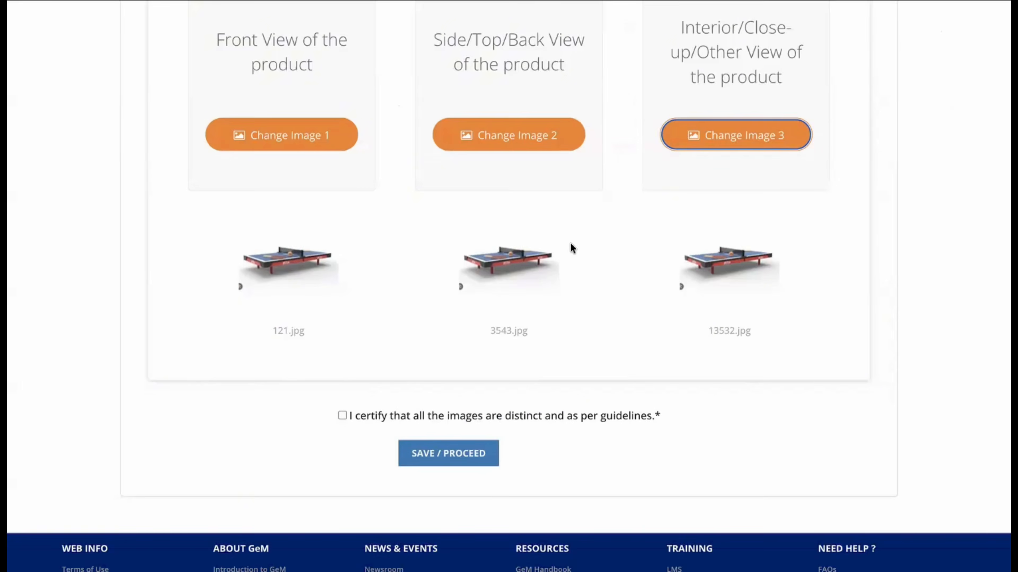
Scroll to the image slots to confirm 121.jpg, 3543.jpg and 13532.jpg are attached.
scroll(570, 245, up, 15)
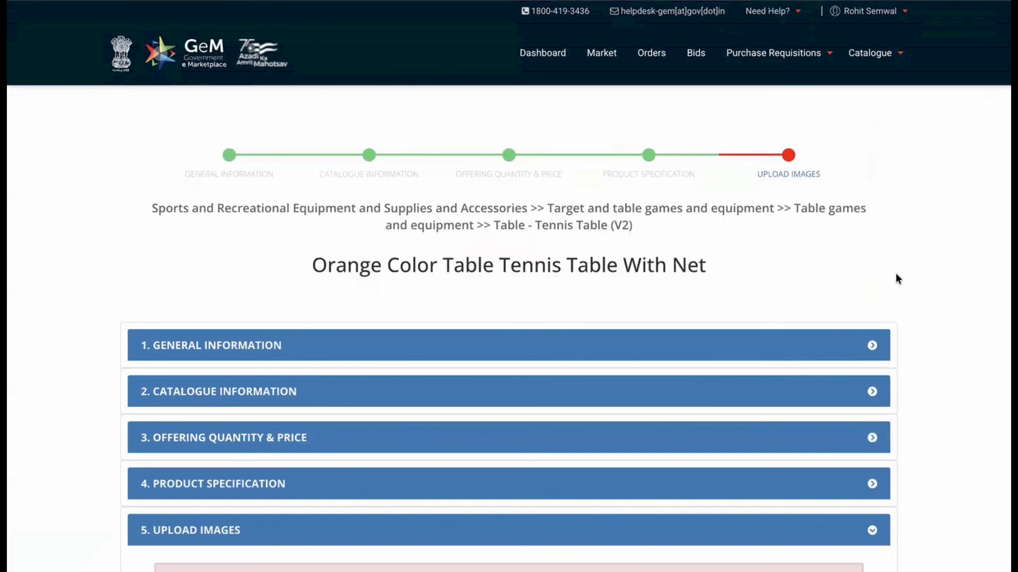
scroll(584, 250, down, 15)
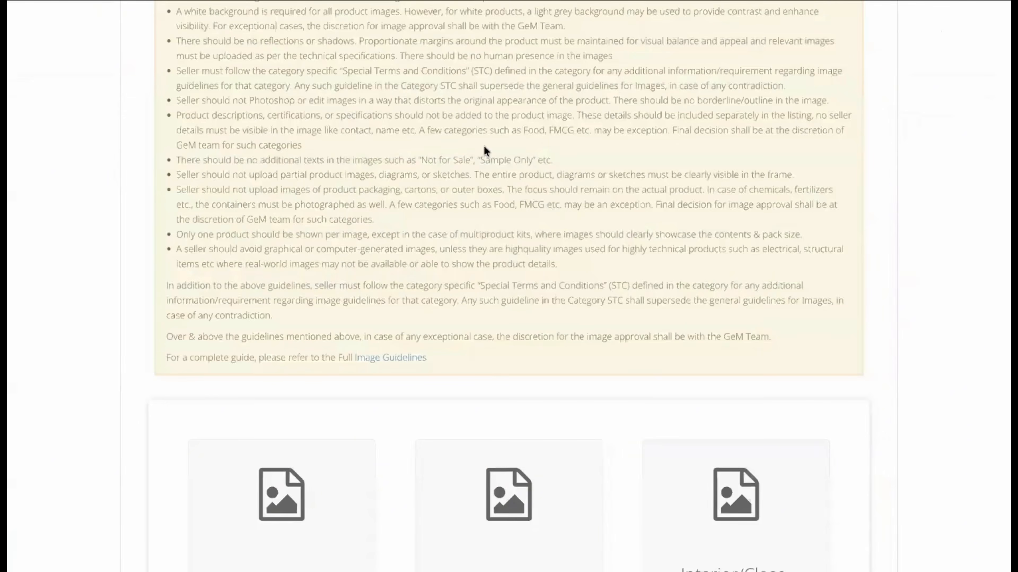
scroll(574, 353, down, 2)
scroll(575, 352, down, 7)
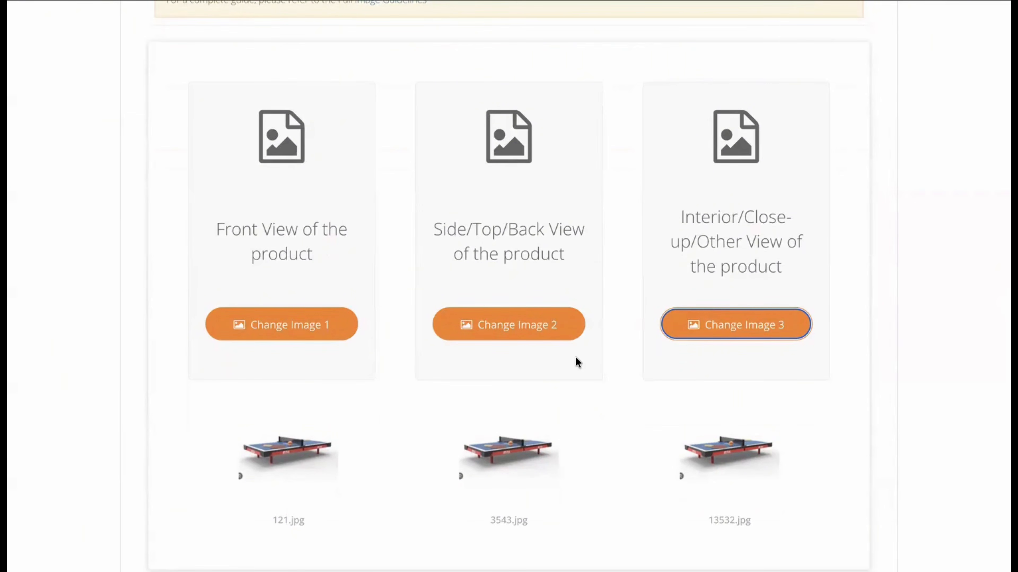
Tick the certification that all three images are distinct, then SAVE / PROCEED.
scroll(581, 420, down, 3)
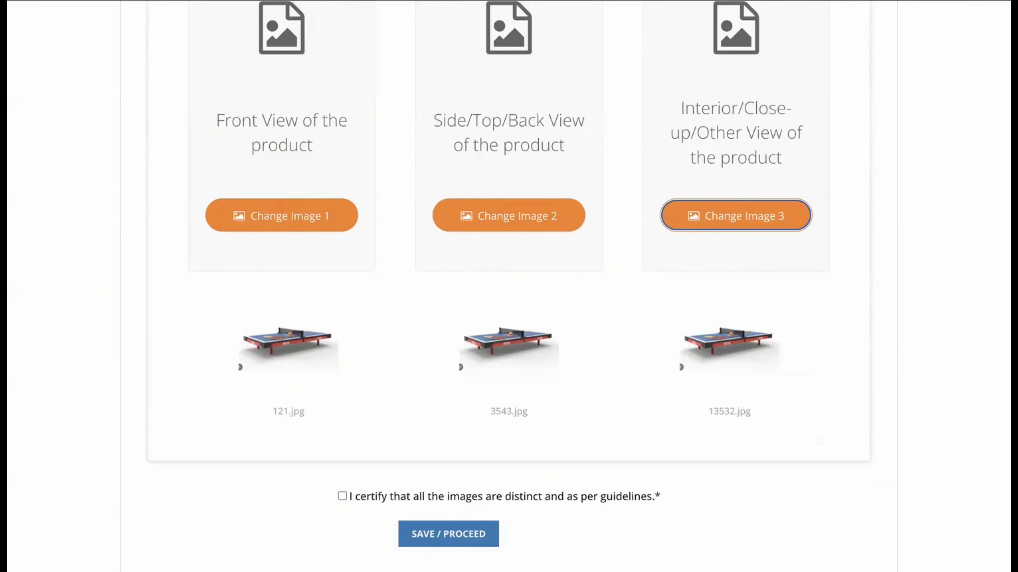
scroll(724, 166, down, 4)
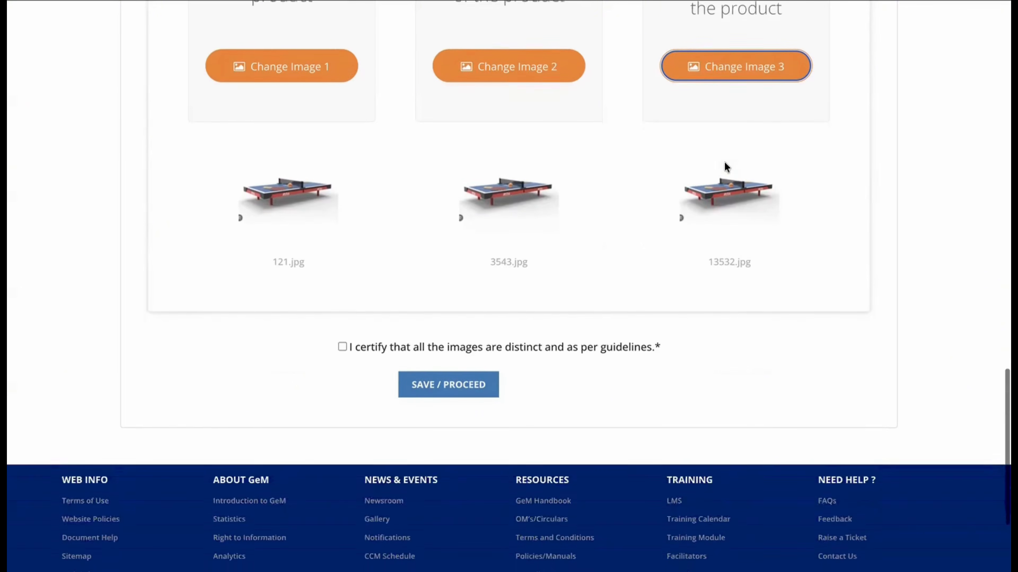
click(342, 326)
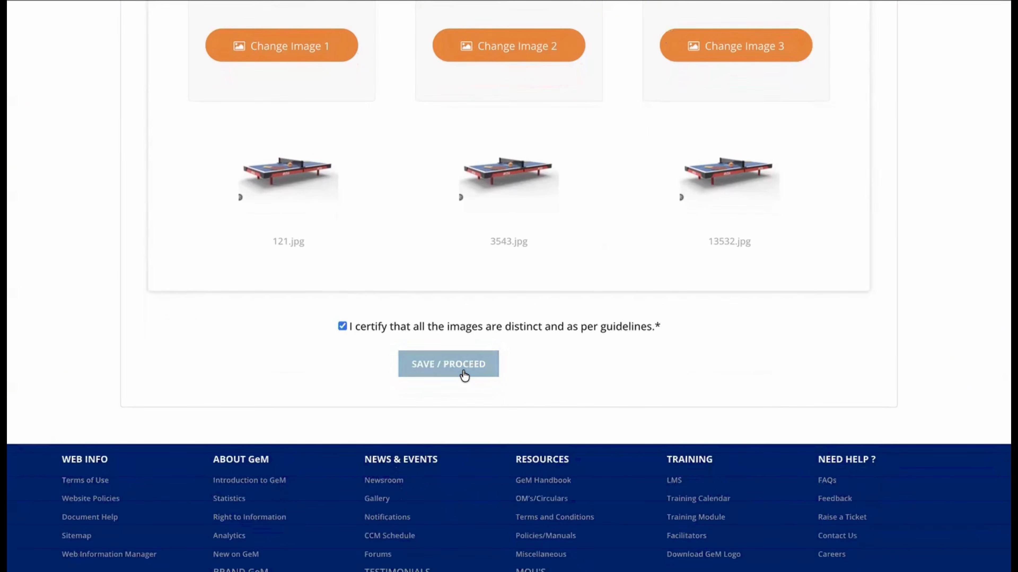
click(465, 374)
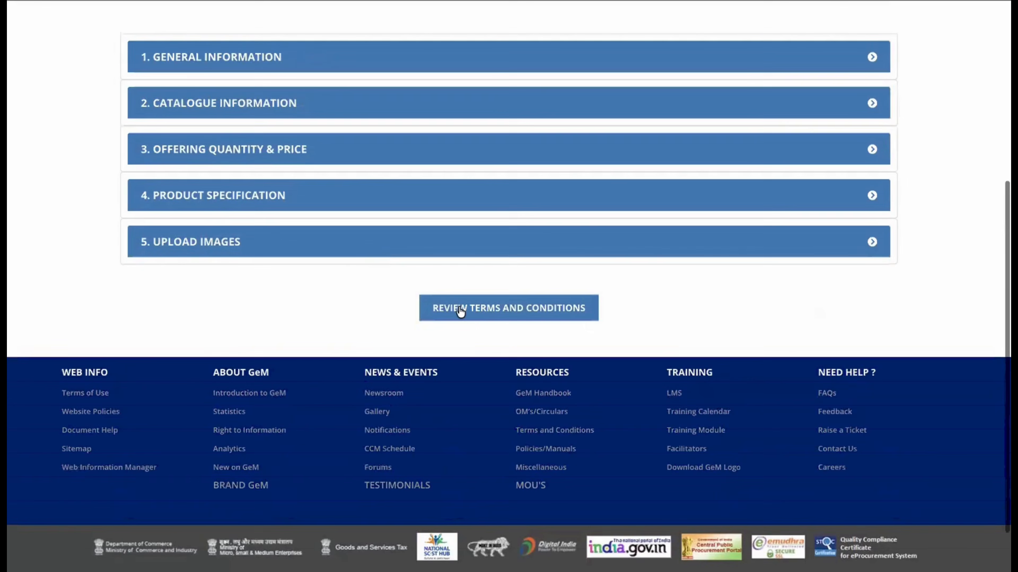
Review the terms and conditions and tick the agreement box.
click(479, 314)
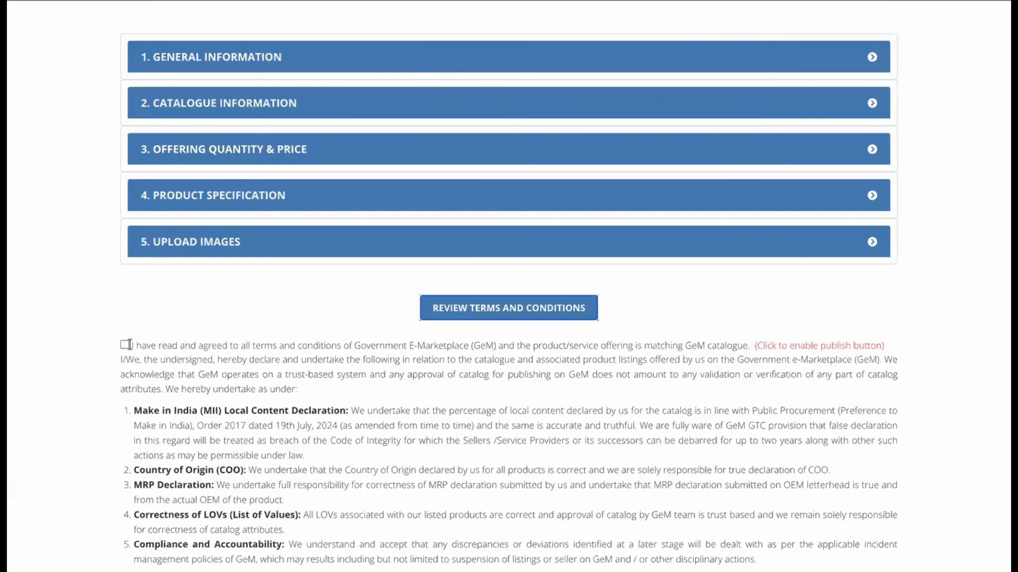
scroll(128, 348, down, 3)
click(125, 240)
scroll(320, 361, down, 3)
Publish the table tennis listing, entering the OTP verification code to confirm.
click(520, 423)
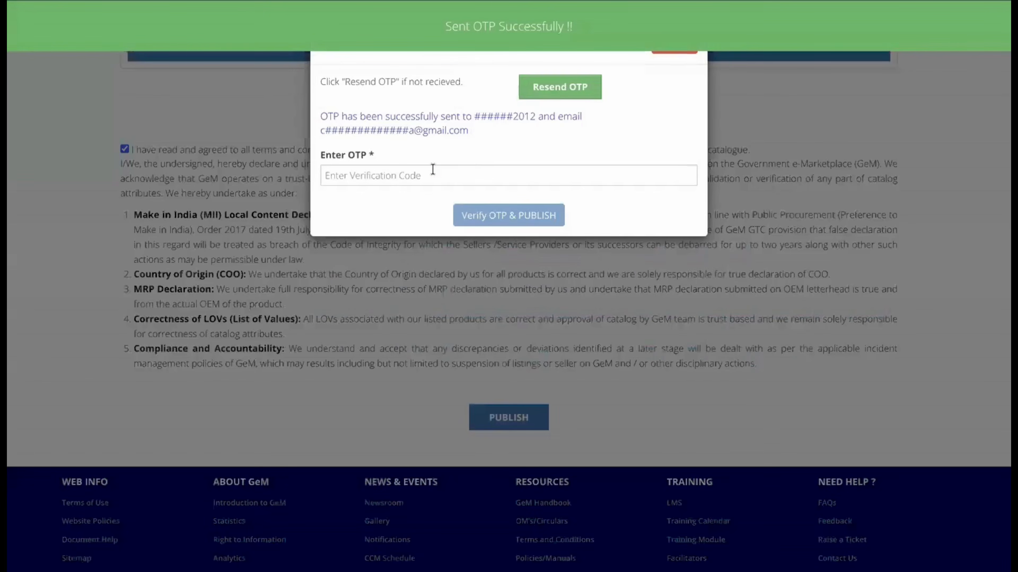
click(427, 172)
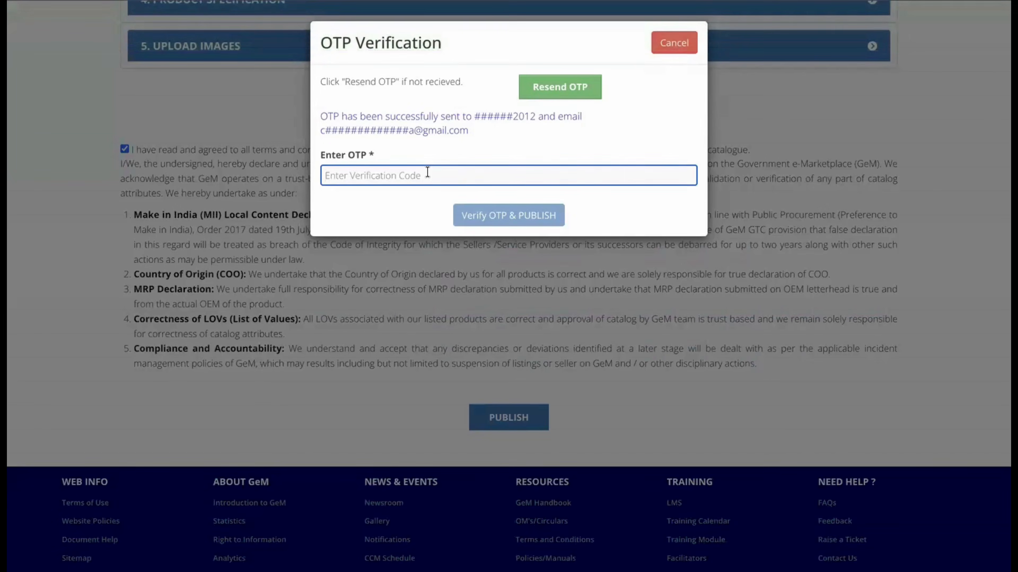
click(533, 215)
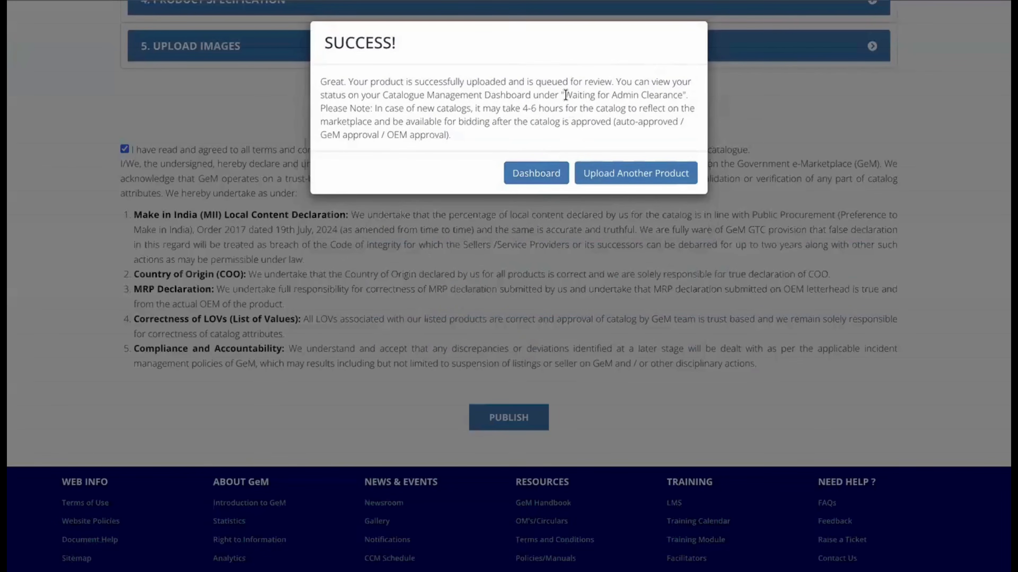
Highlight the 'Waiting for Admin Clearance' status, then go to the Catalogue Management dashboard.
drag(565, 96, 681, 96)
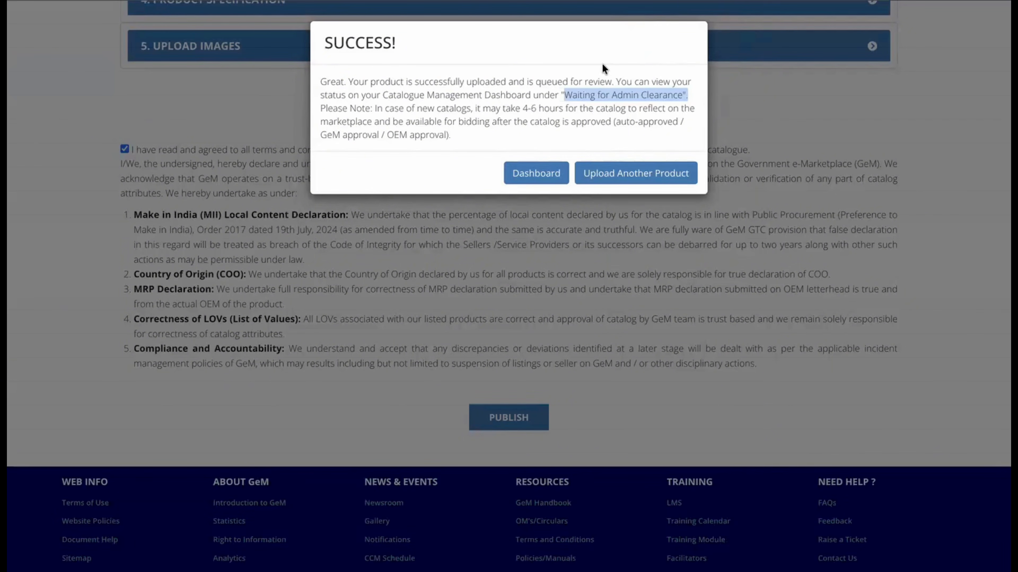
click(536, 173)
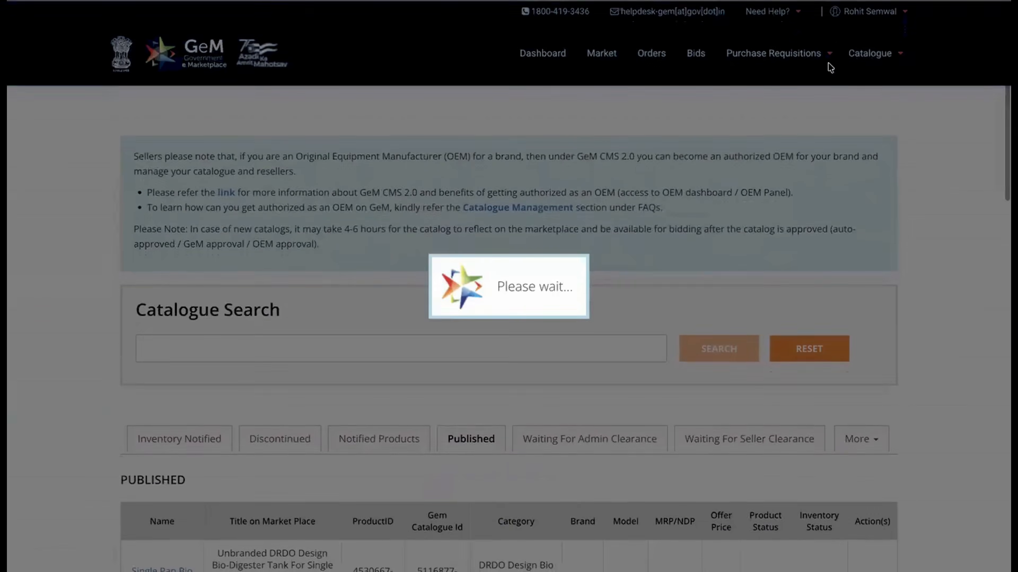
Check the Waiting For Admin Clearance and Published product tabs via the Catalogue menu.
click(870, 52)
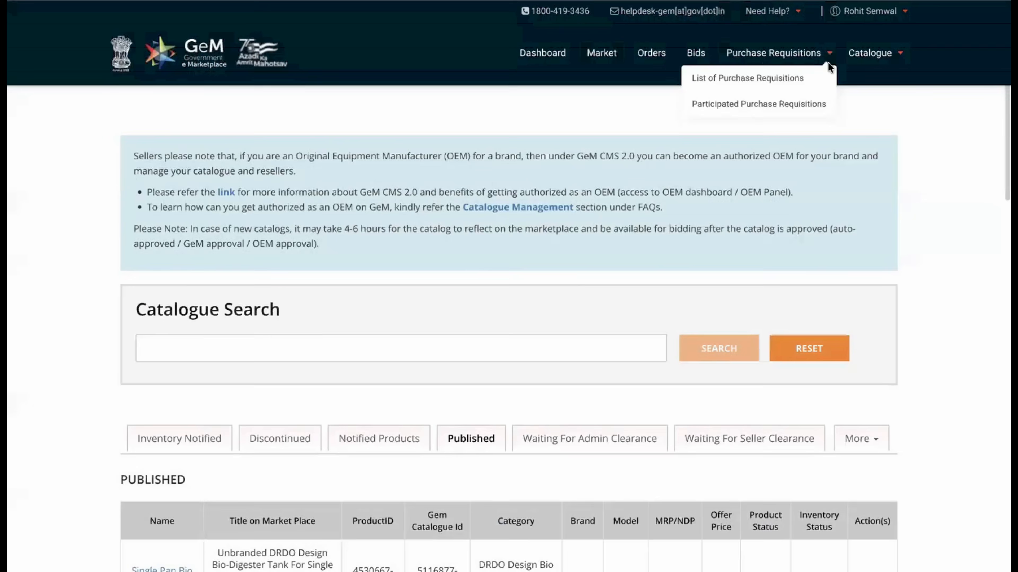
mouse_move(861, 77)
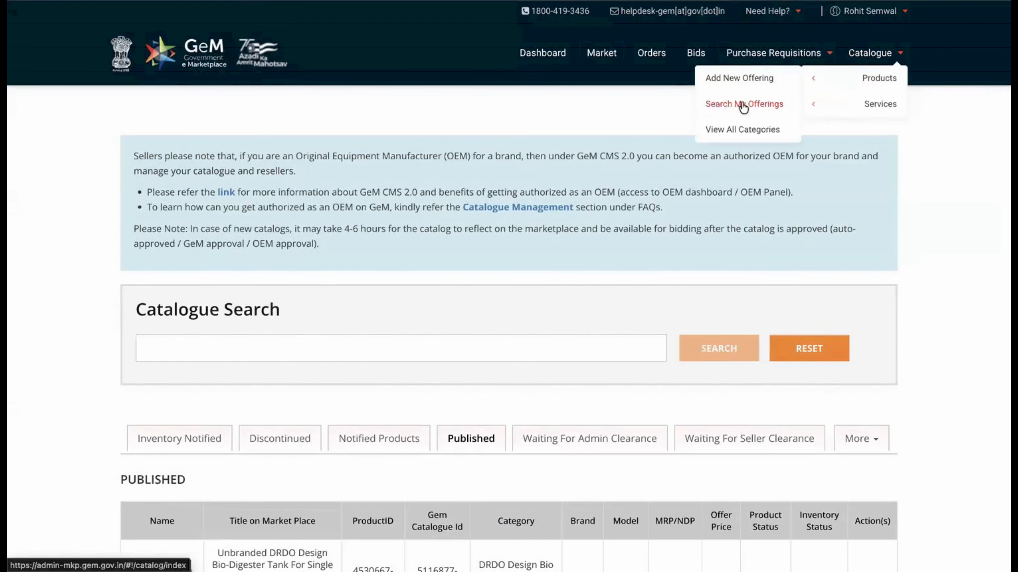
scroll(561, 218, down, 5)
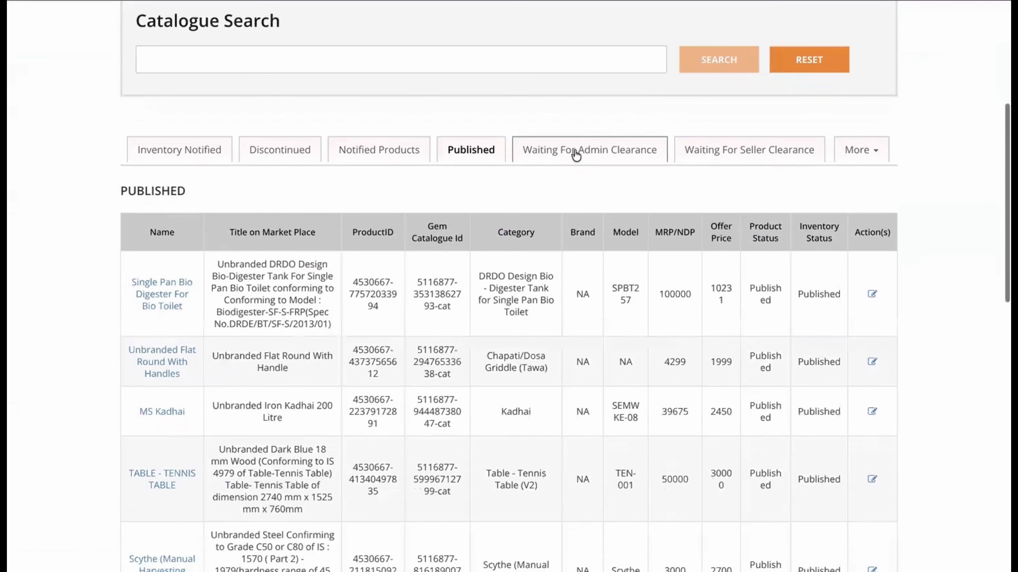
click(577, 149)
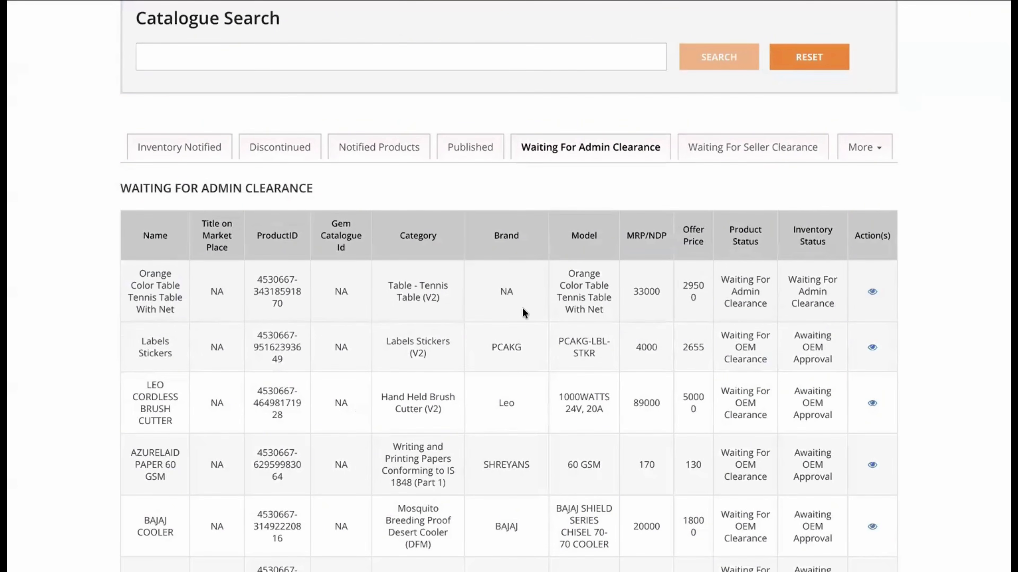
click(497, 159)
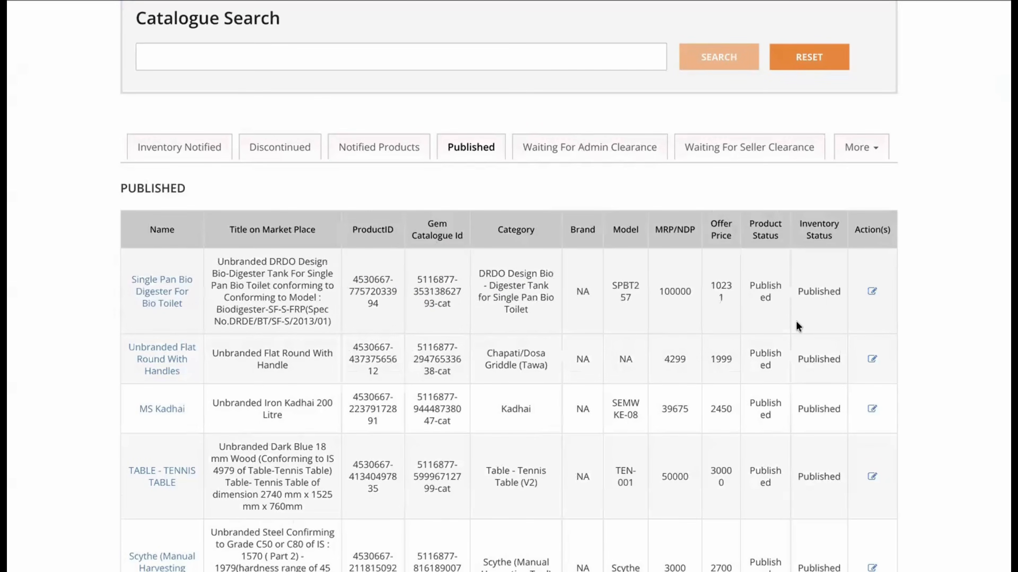
View the Notified Products list and read the first item's rejection reasons.
click(373, 152)
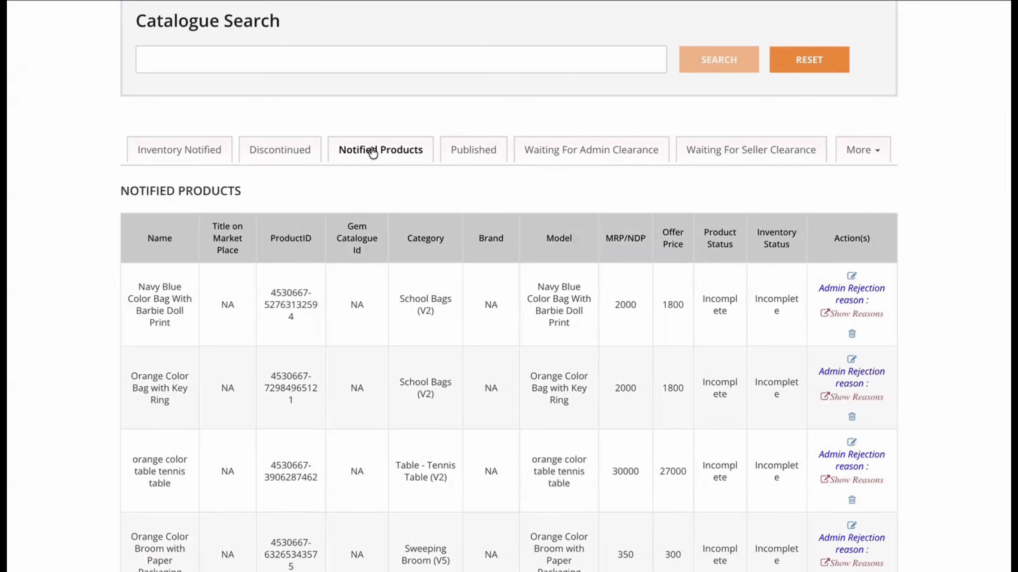
click(838, 316)
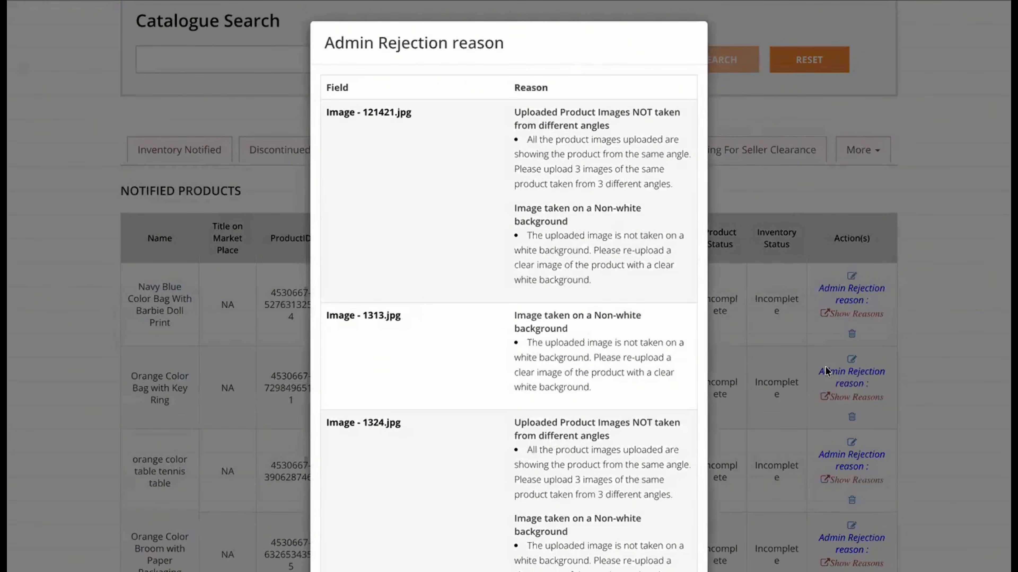
scroll(577, 172, down, 15)
scroll(661, 493, down, 10)
click(683, 518)
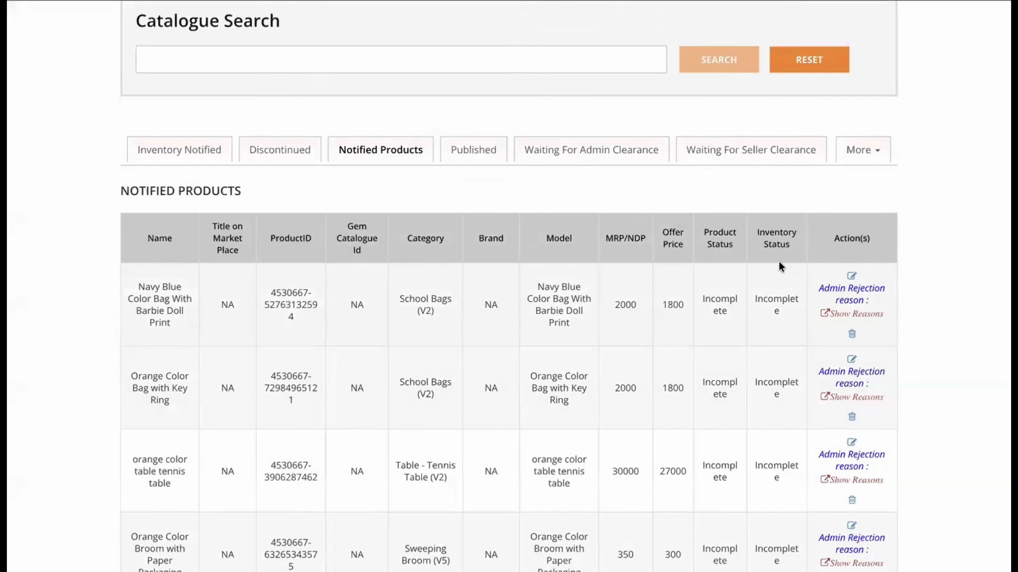